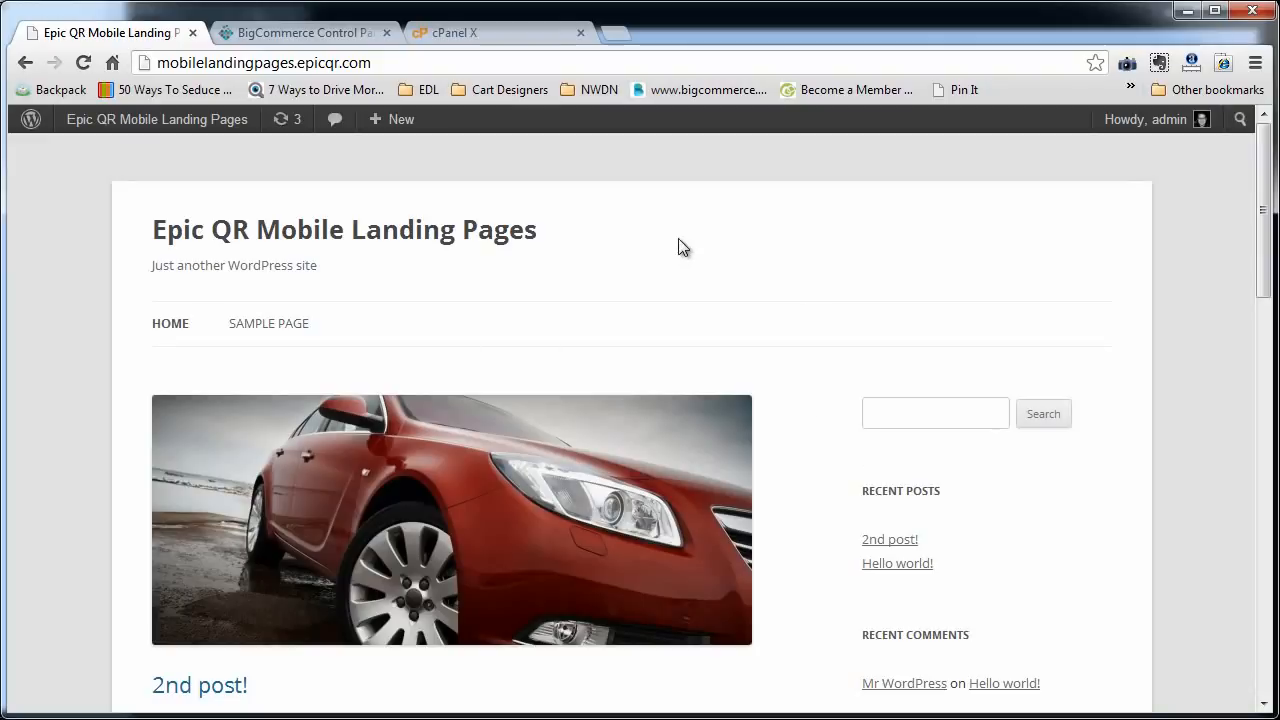
# Step: Open the WordPress admin dashboard of the Epic QR Mobile Landing Pages site
pyautogui.scroll(-3, 600, 358)
pyautogui.scroll(-10, 600, 366)
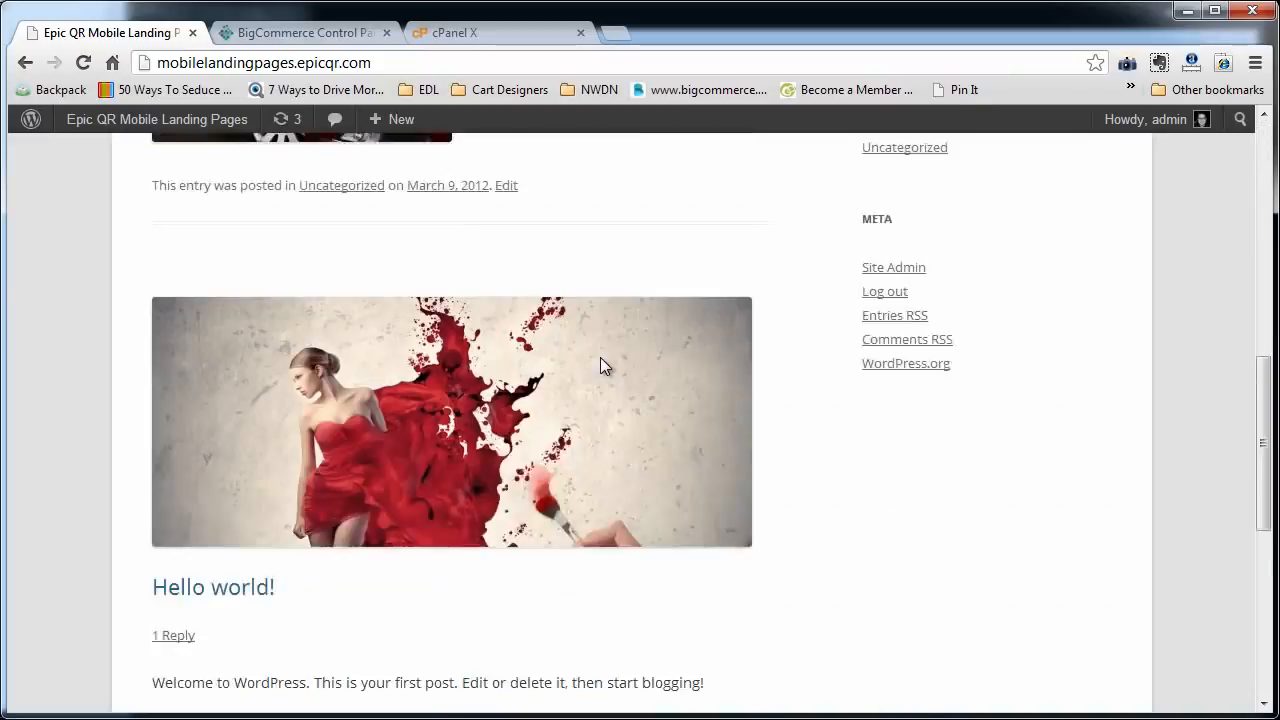
pyautogui.press('Home')
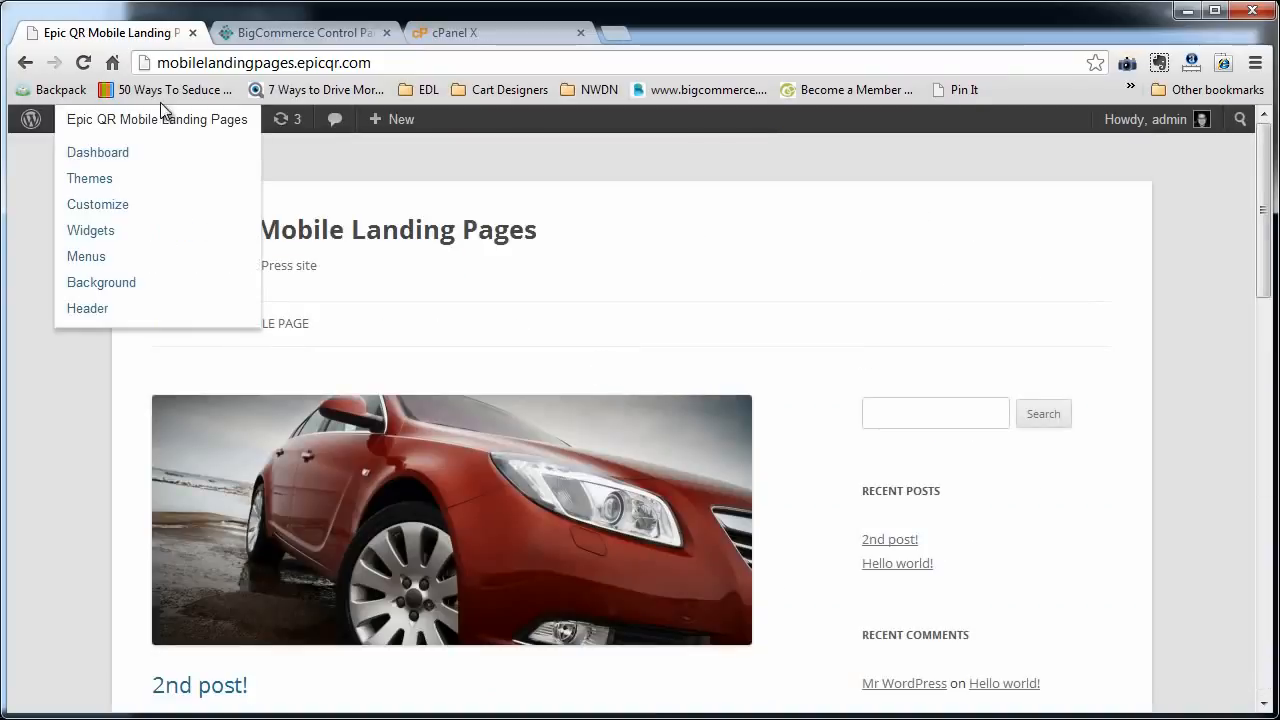
pyautogui.moveTo(160, 124)
pyautogui.click(91, 156)
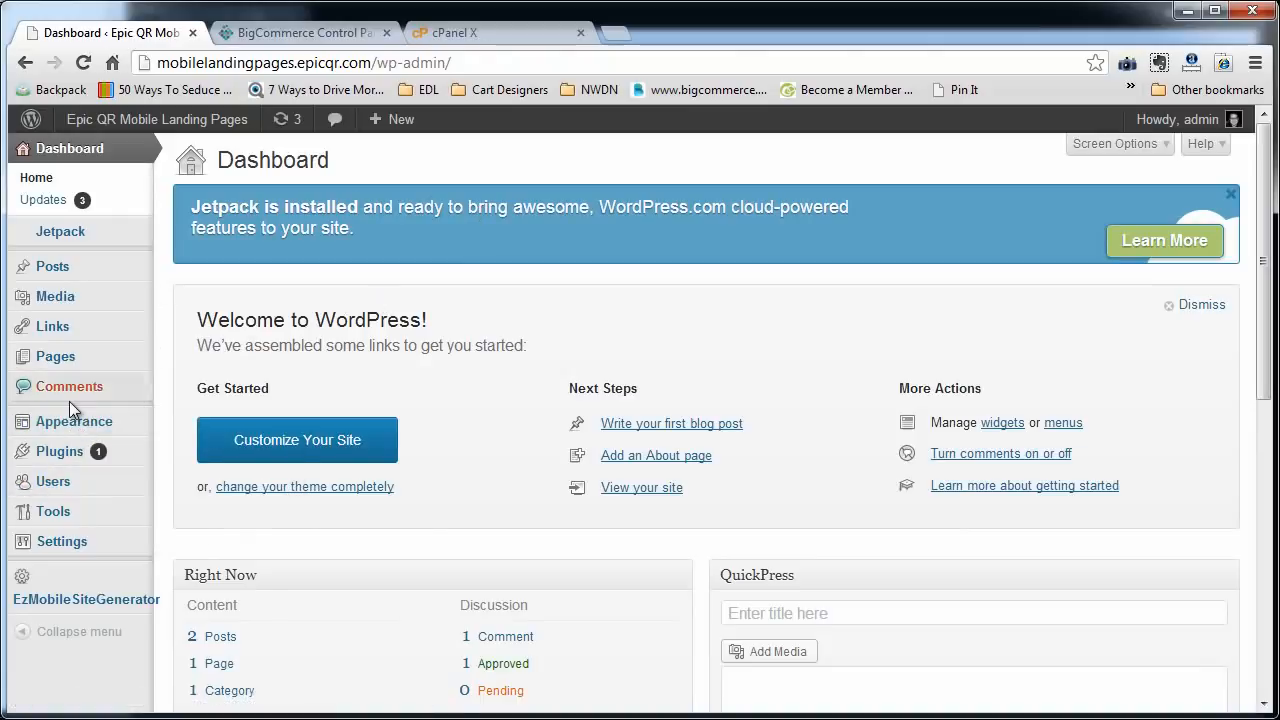
# Step: Search the plugins available for installation for wp-db-backup
pyautogui.moveTo(72, 422)
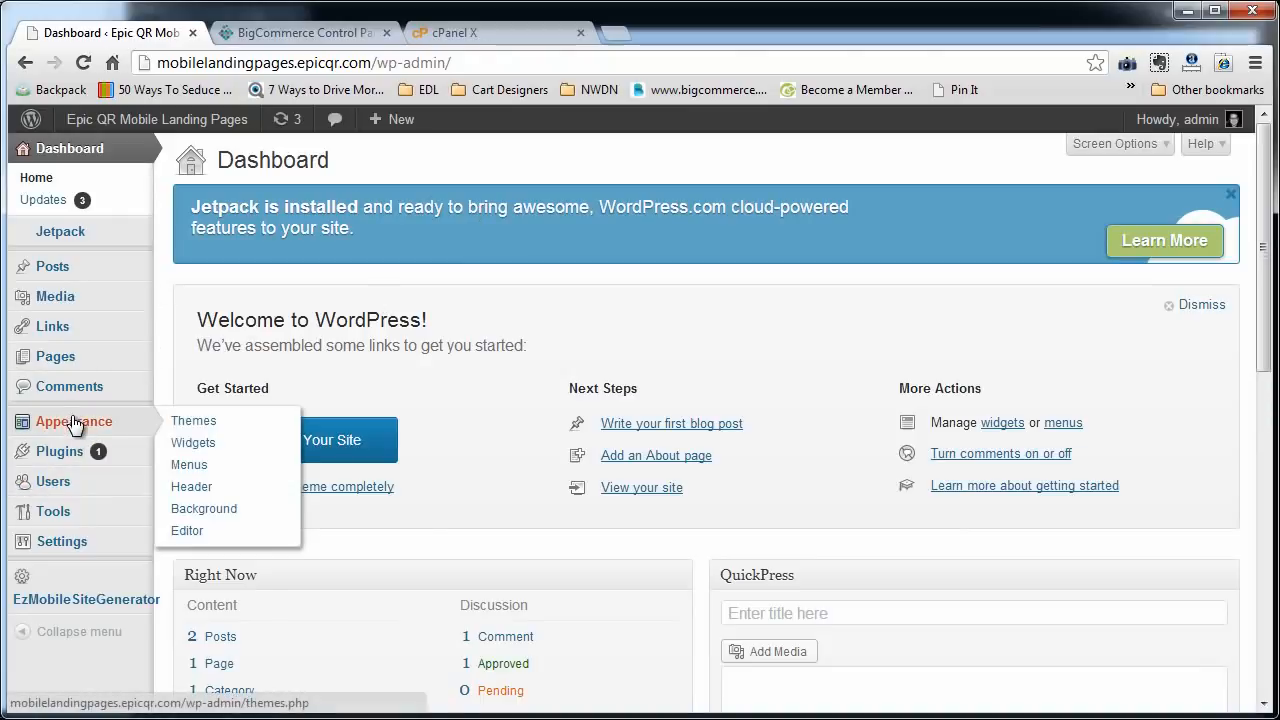
pyautogui.moveTo(77, 450)
pyautogui.click(217, 451)
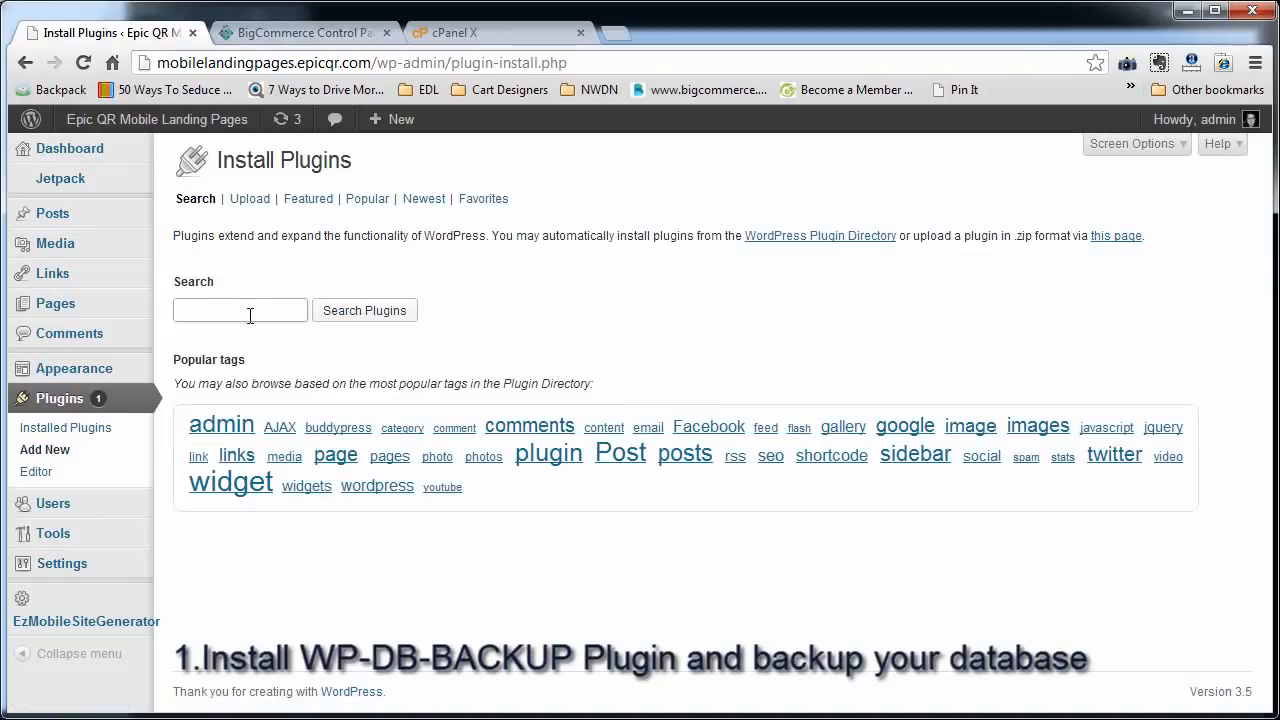
pyautogui.click(250, 316)
pyautogui.write('wp-')
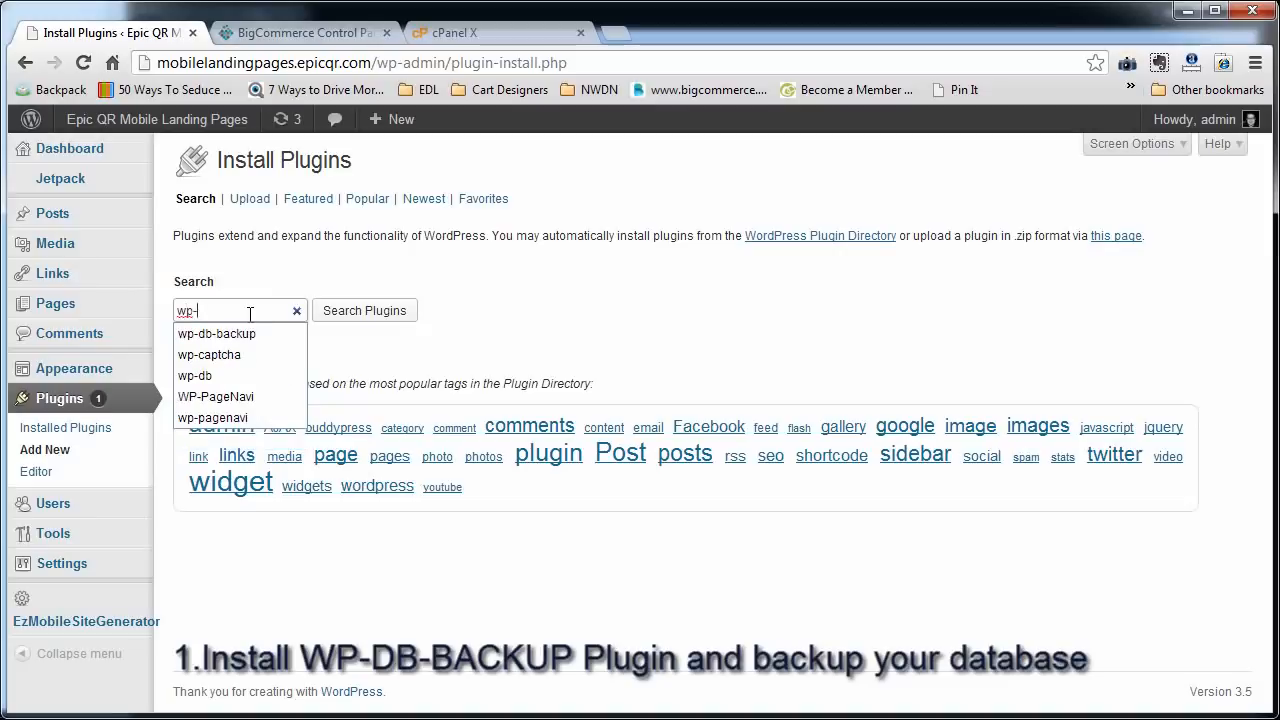
pyautogui.write('db')
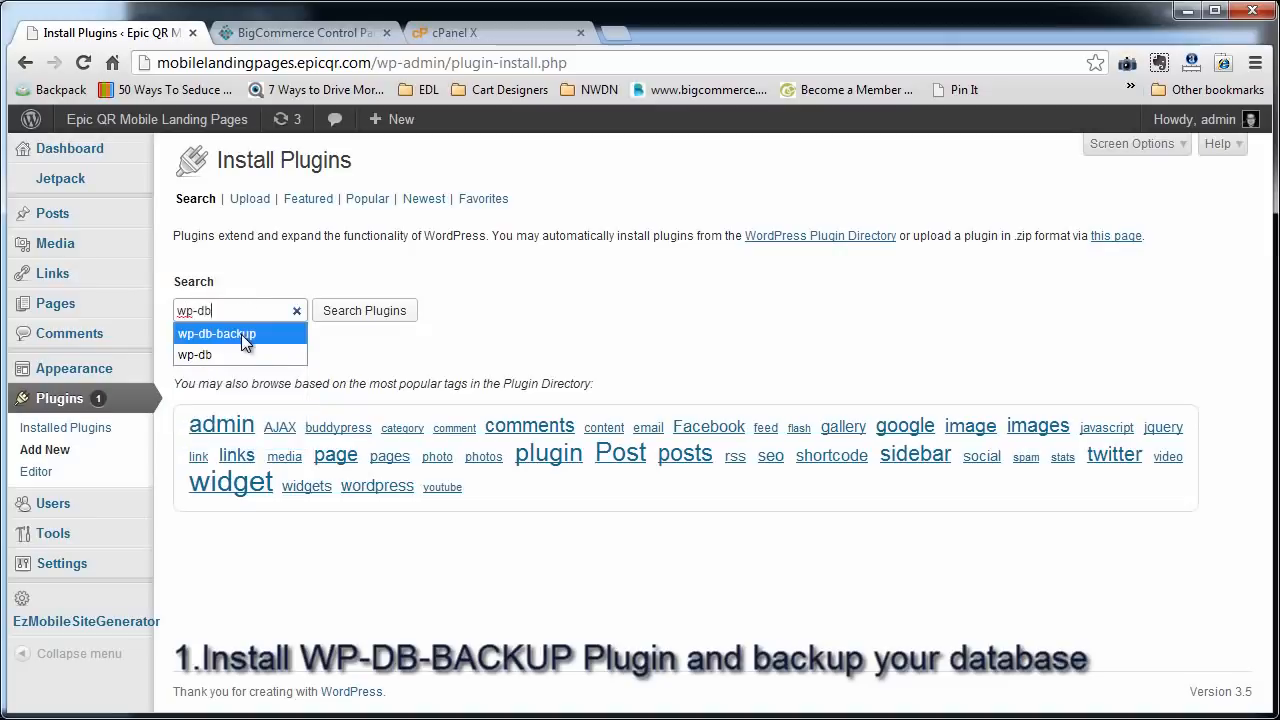
pyautogui.click(241, 334)
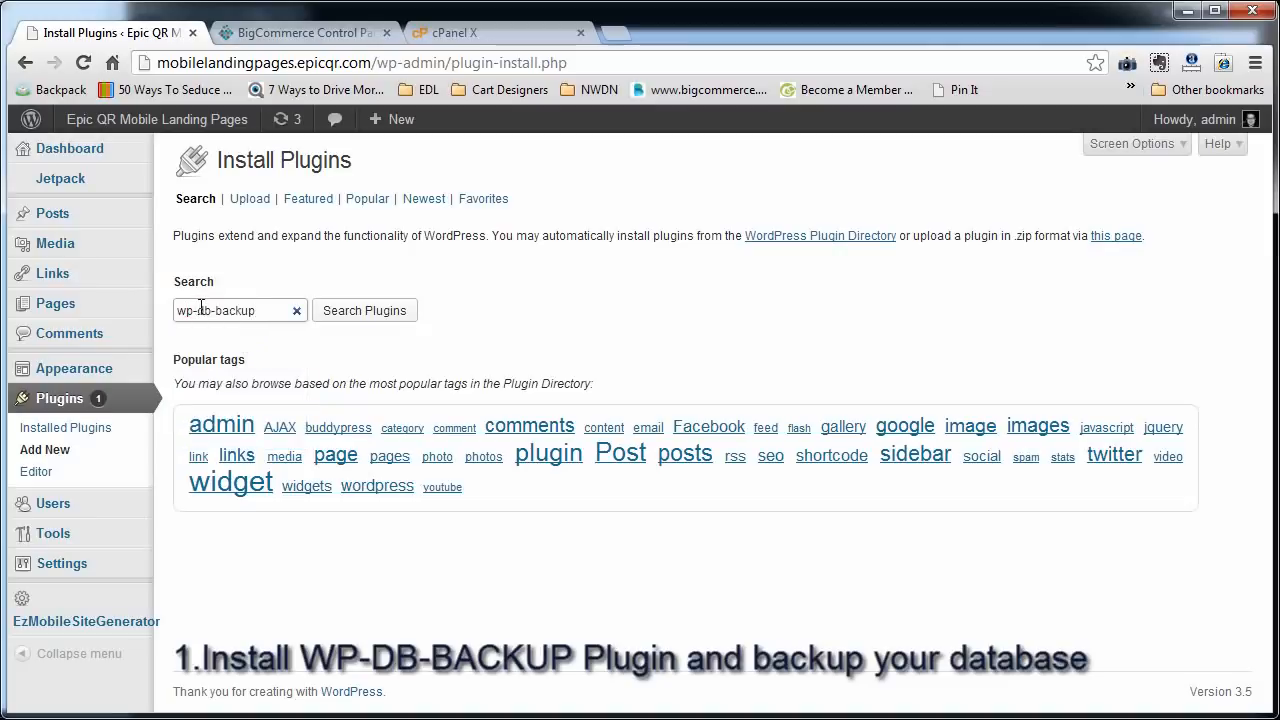
pyautogui.click(345, 315)
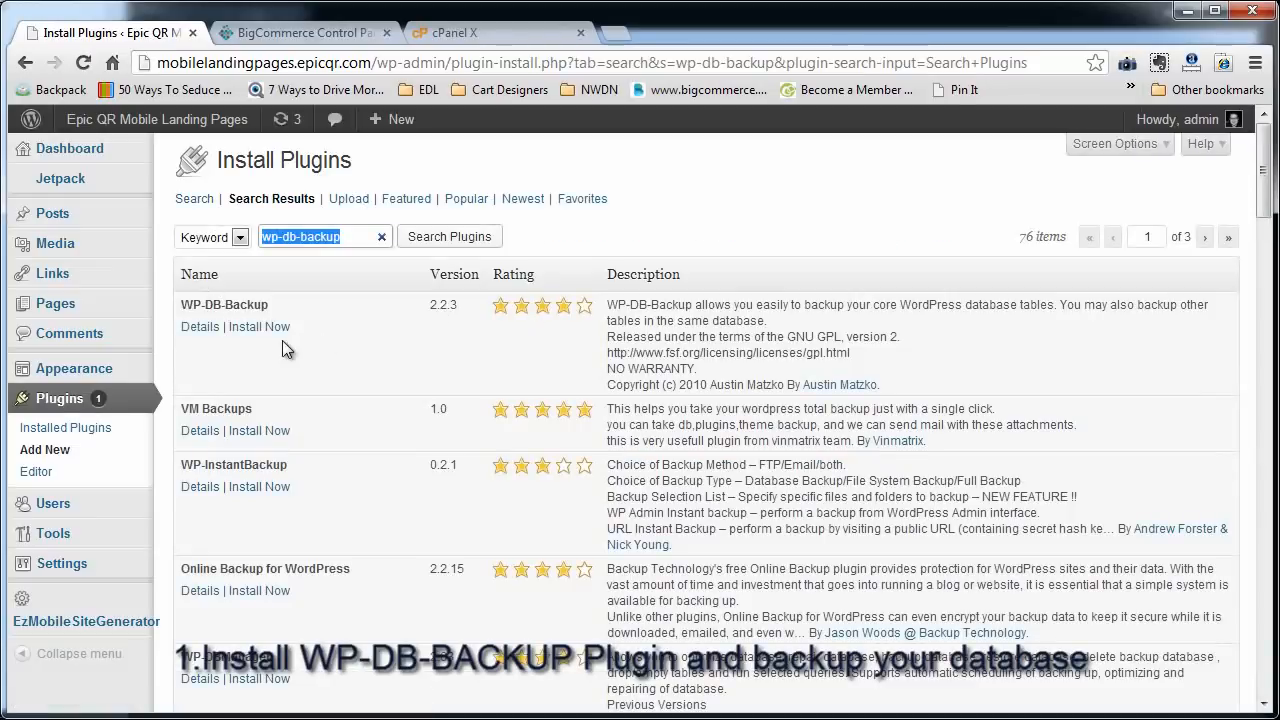
# Step: Install the WP-DB-Backup plugin and activate it
pyautogui.click(256, 327)
pyautogui.click(633, 388)
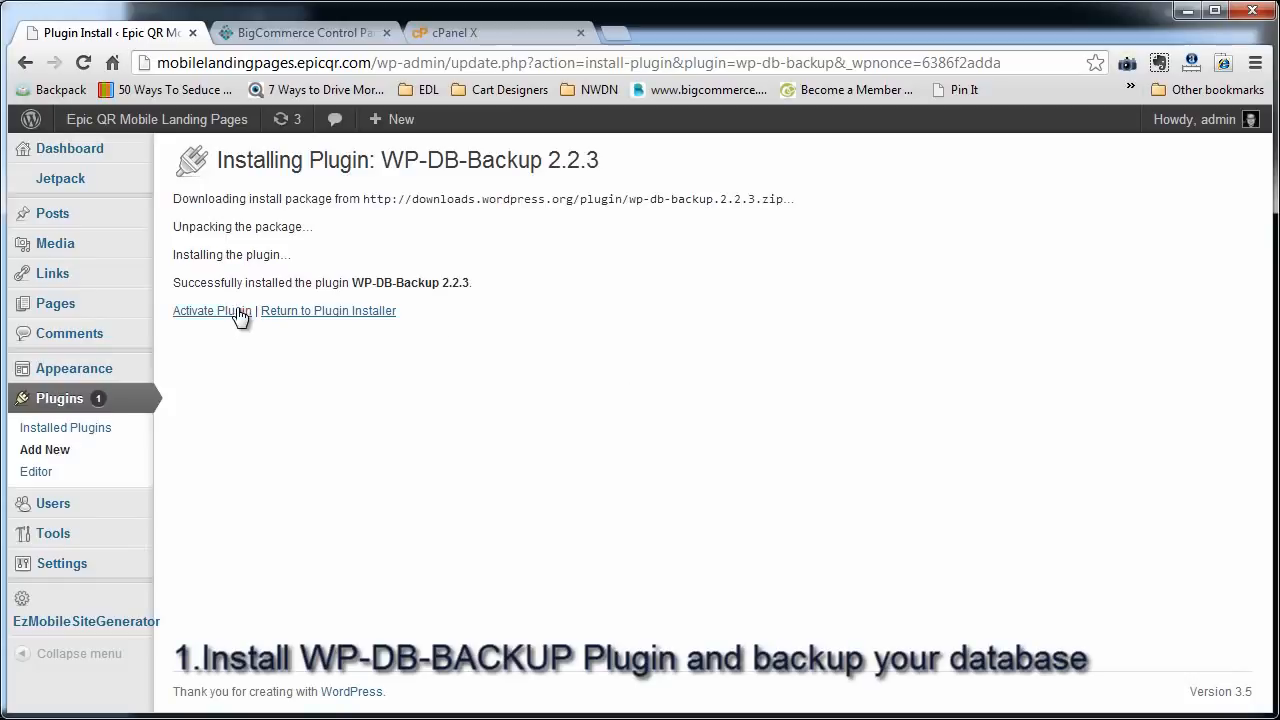
pyautogui.click(238, 312)
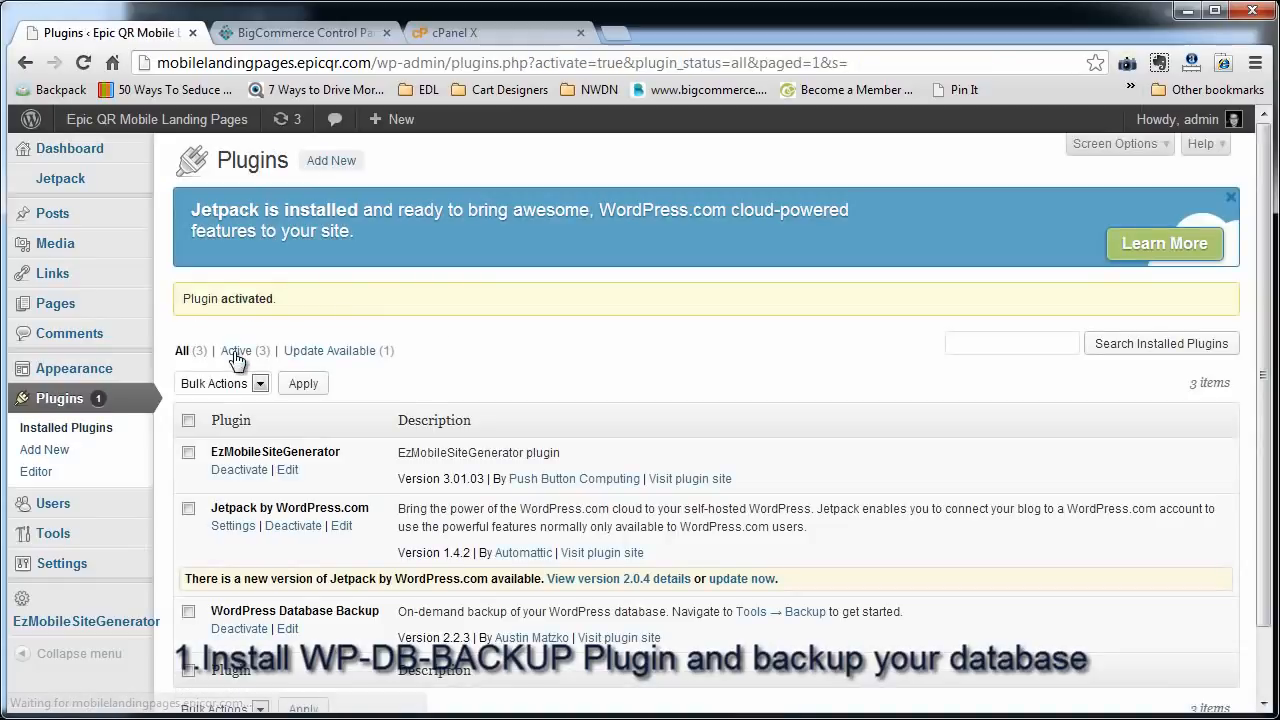
# Step: Back up the core WordPress database tables with WP-DB-Backup, using the option to download the file to the computer
pyautogui.scroll(-1, 411, 500)
pyautogui.moveTo(55, 452)
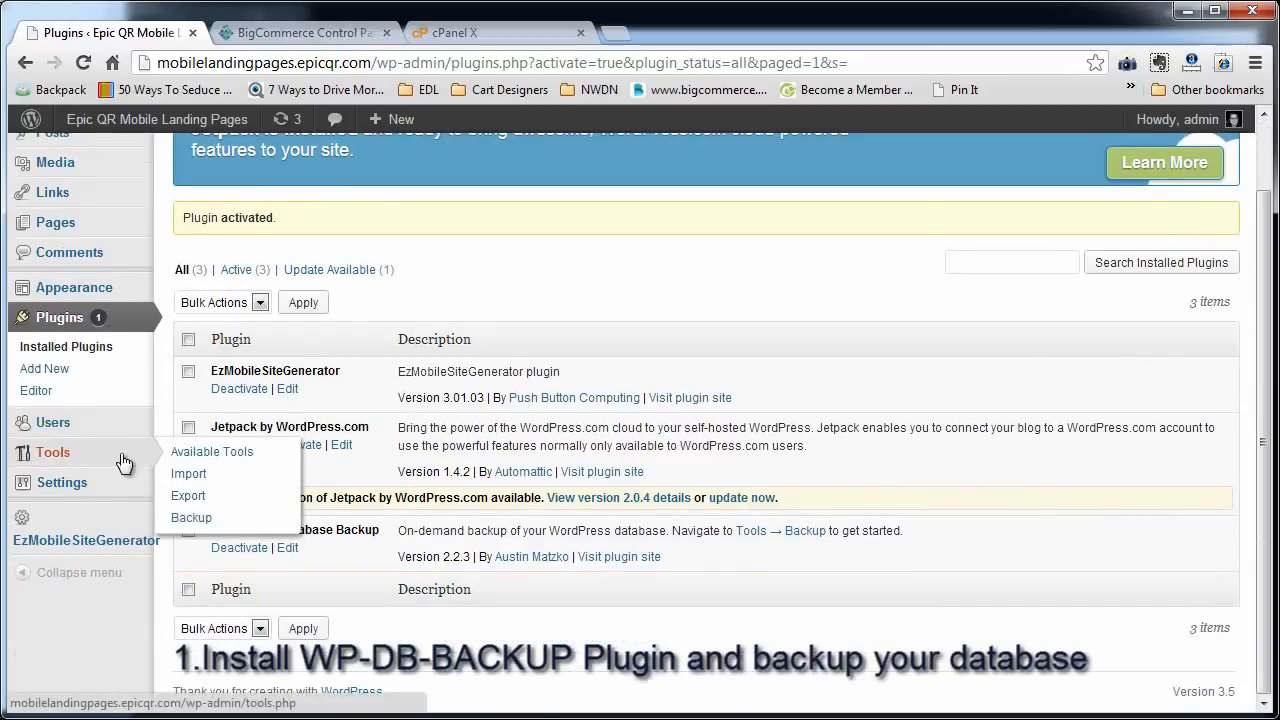
pyautogui.click(211, 520)
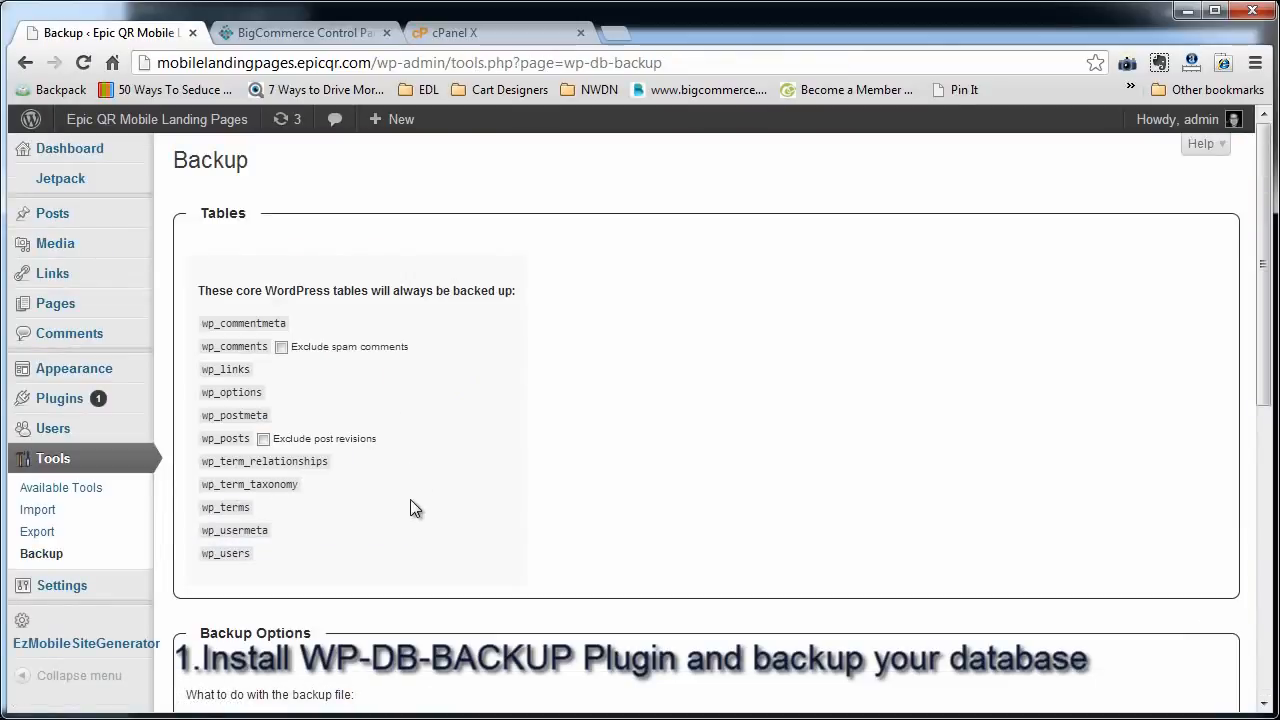
pyautogui.scroll(-7, 410, 499)
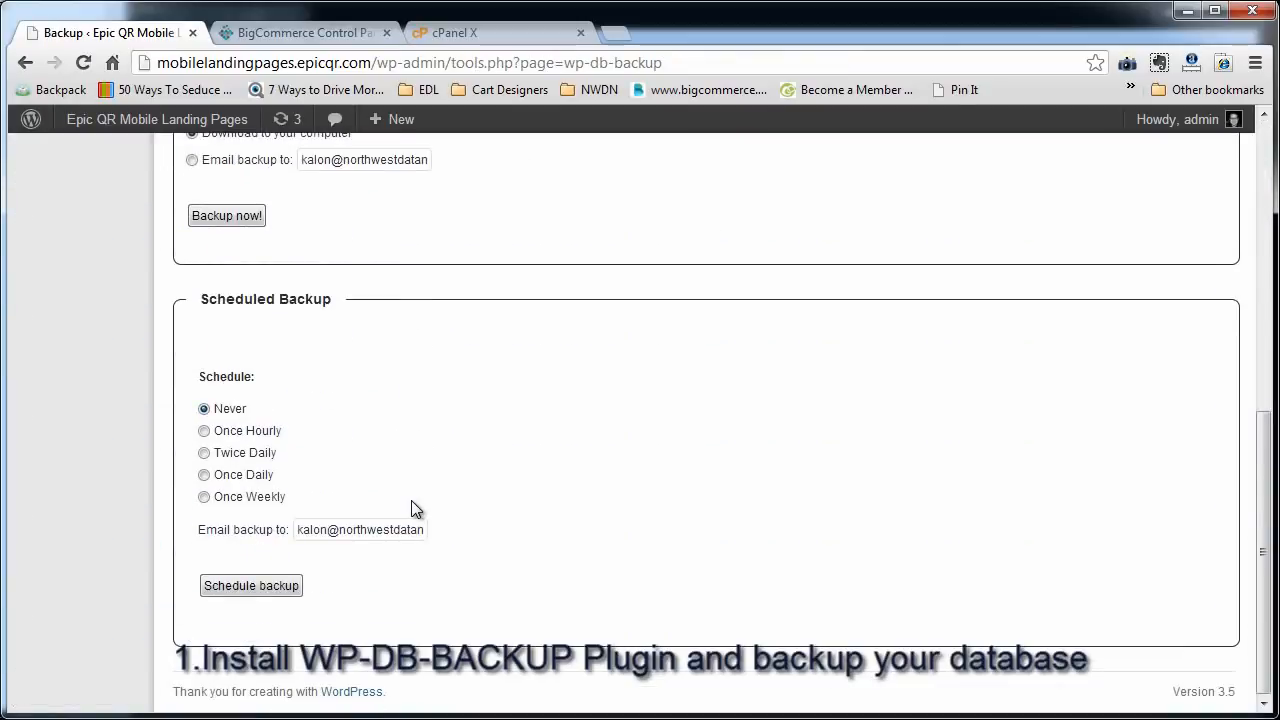
pyautogui.scroll(2, 411, 500)
pyautogui.scroll(-2, 410, 505)
pyautogui.scroll(9, 458, 576)
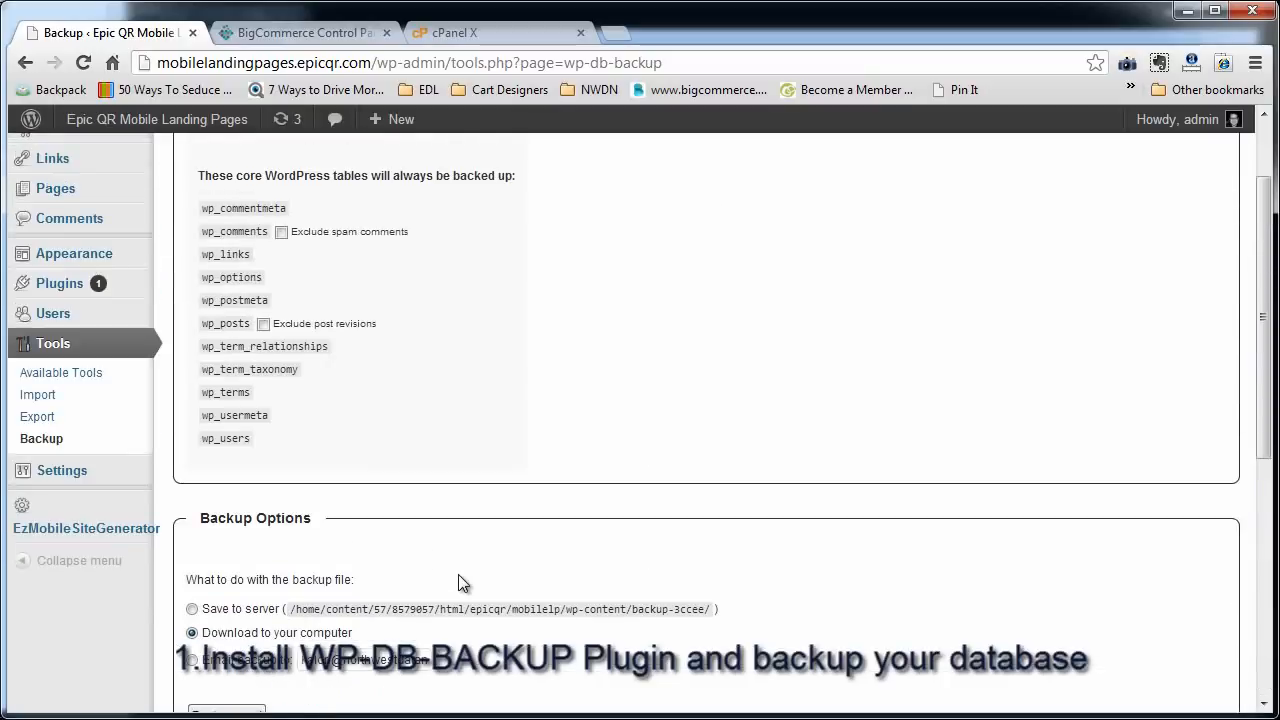
pyautogui.scroll(-4, 255, 584)
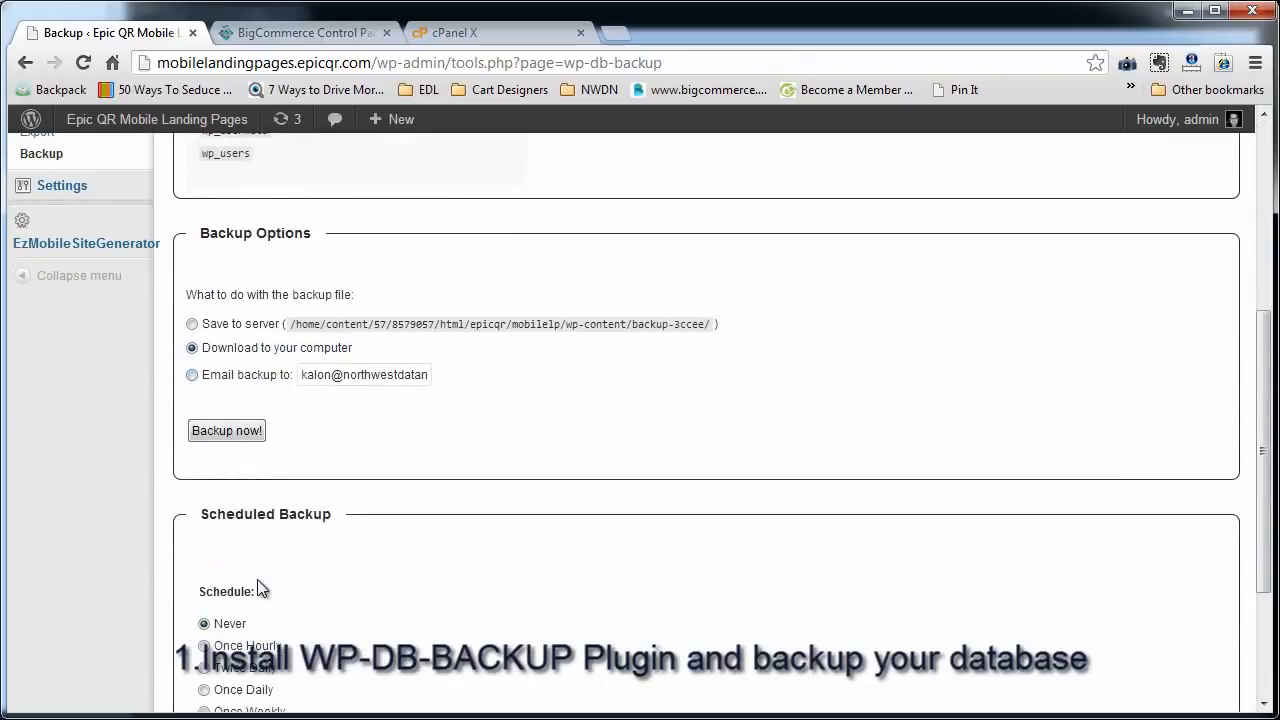
pyautogui.click(247, 436)
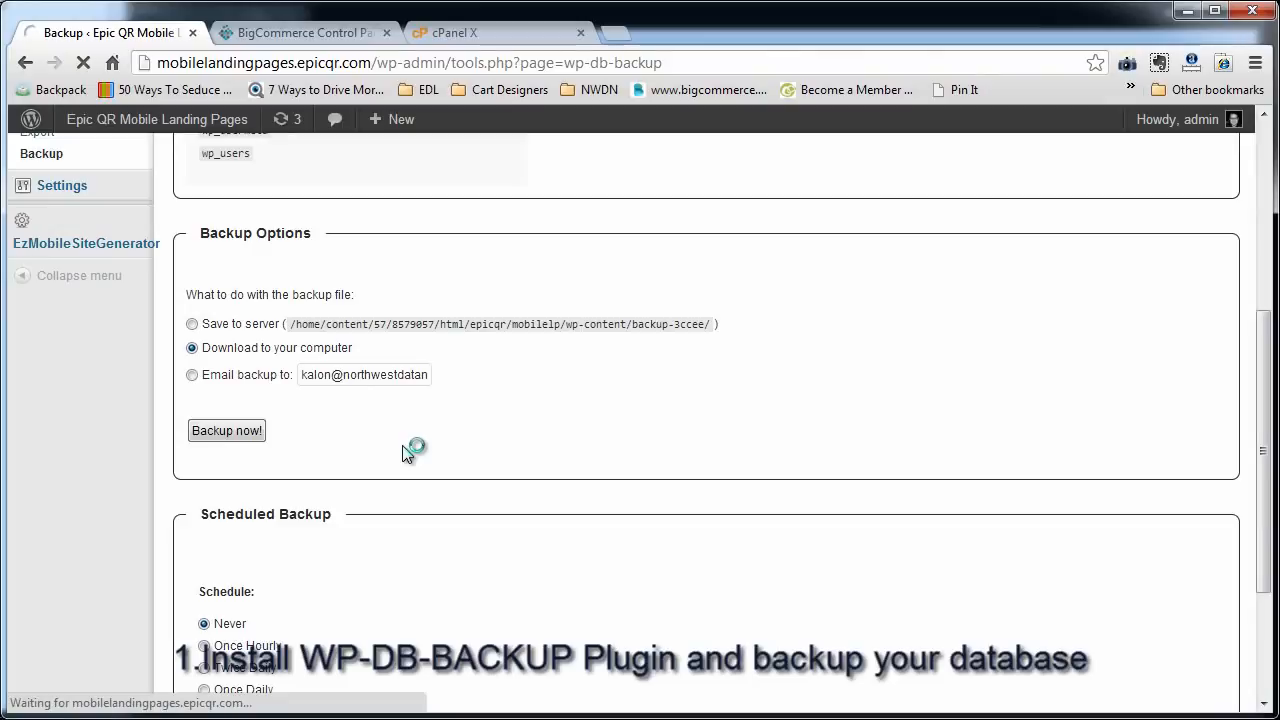
pyautogui.scroll(4, 405, 450)
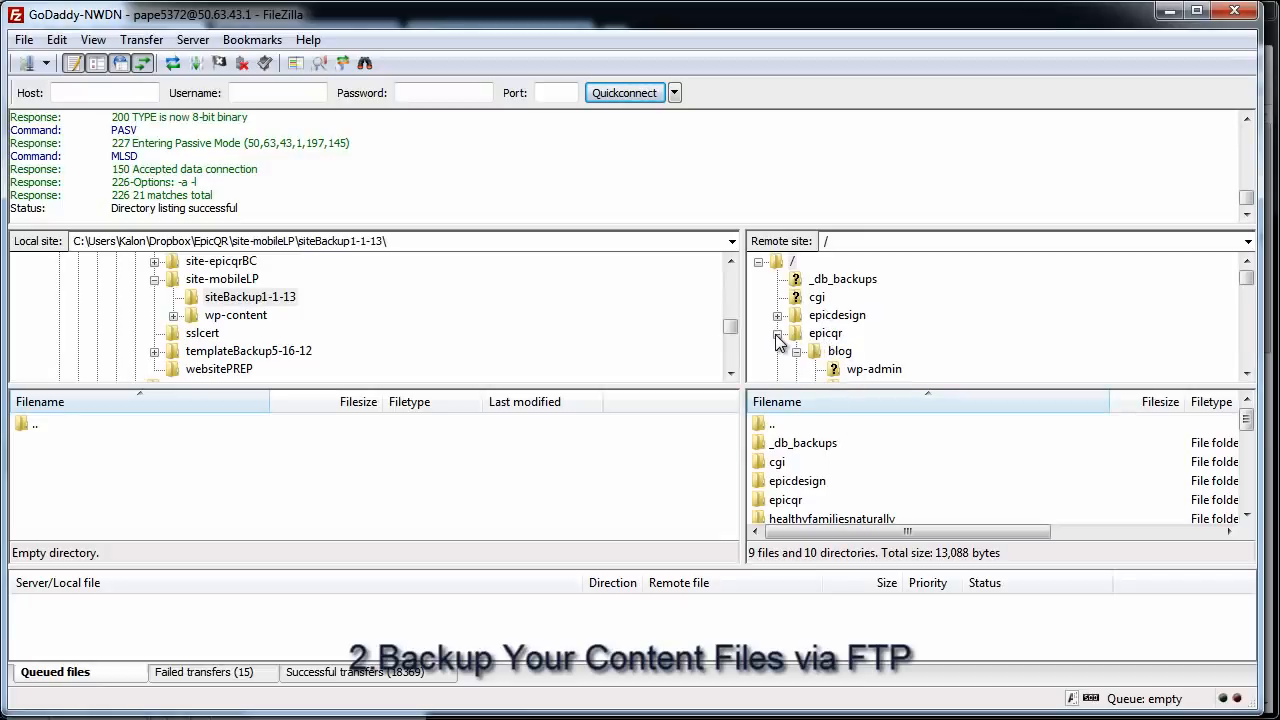
# Step: In FileZilla, open the remote folder /epicqr/mobilelp and widen the remote file pane
pyautogui.click(822, 334)
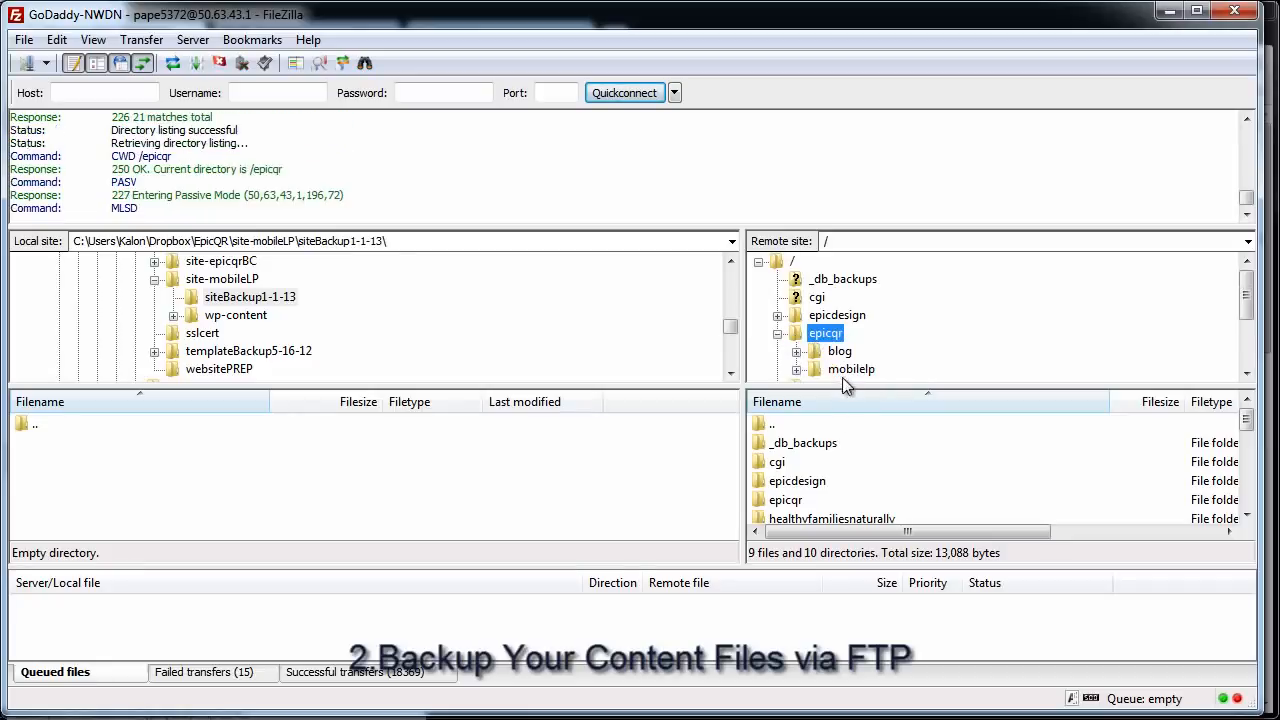
pyautogui.doubleClick(816, 464)
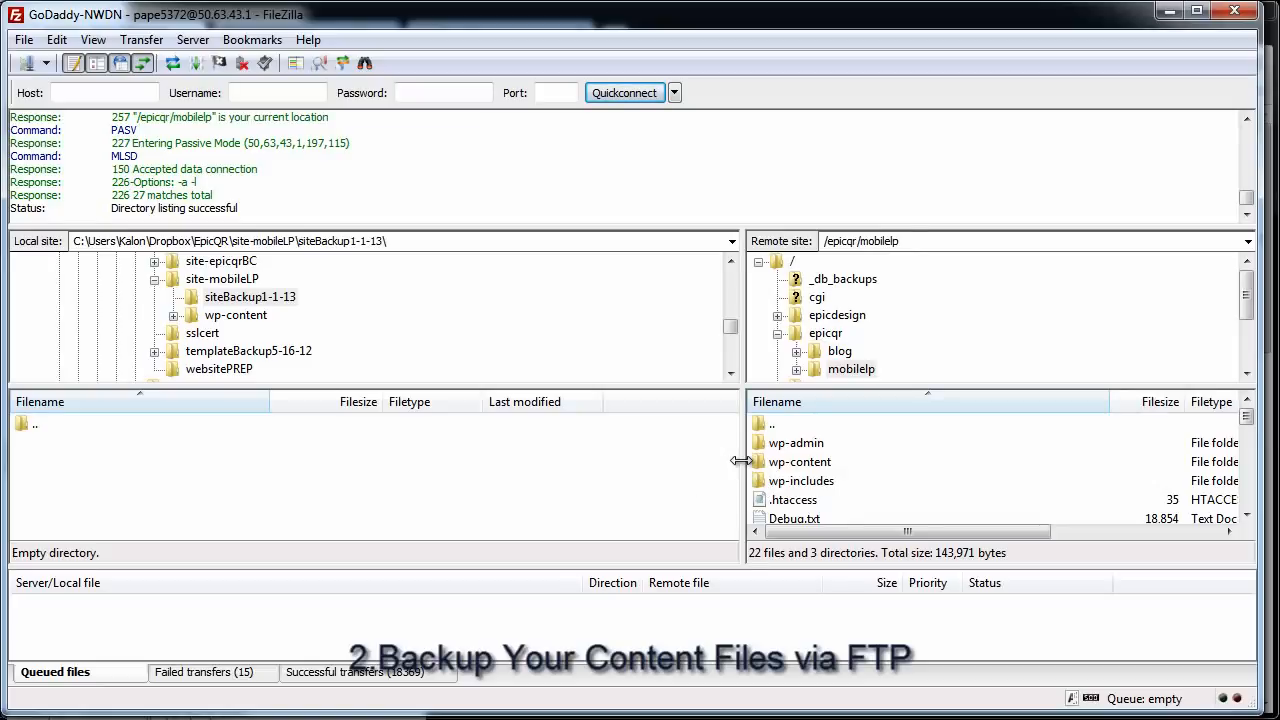
pyautogui.moveTo(740, 460); pyautogui.dragTo(624, 462)
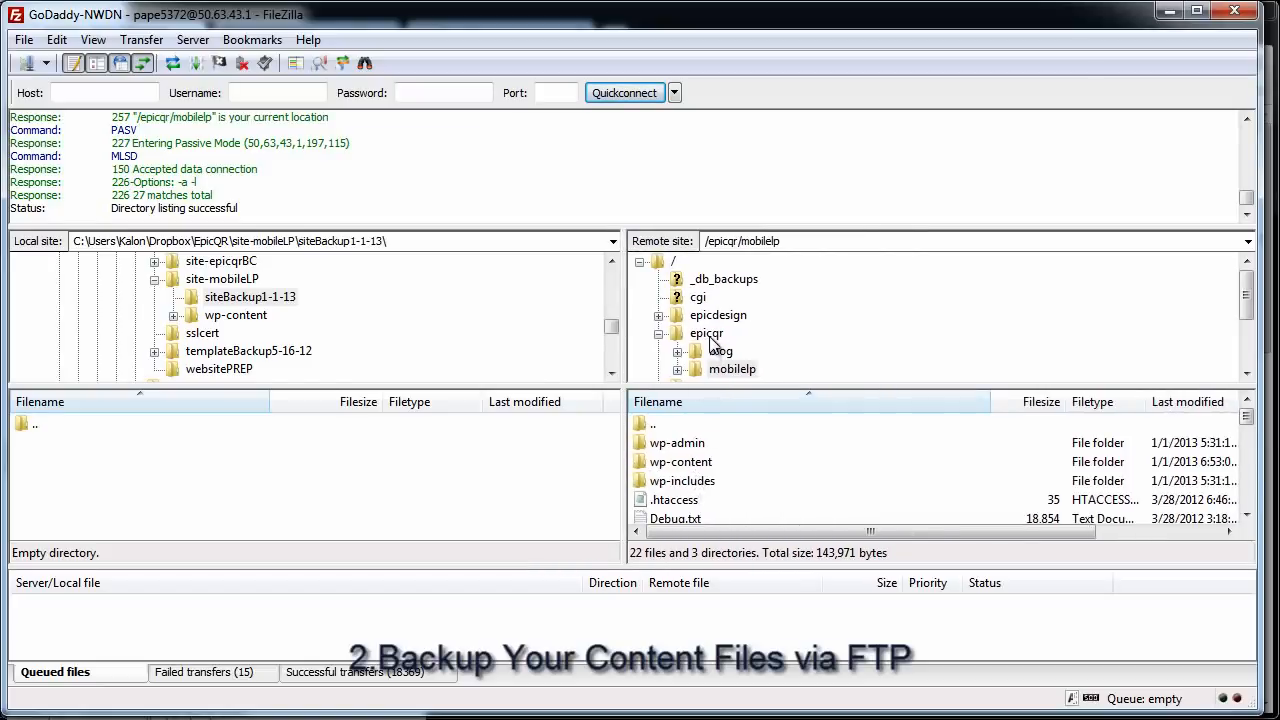
# Step: Download the remote wp-content folder from /epicqr/mobilelp into the local siteBackup1-1-13 folder
pyautogui.click(710, 334)
pyautogui.doubleClick(677, 462)
pyautogui.scroll(-6, 705, 488)
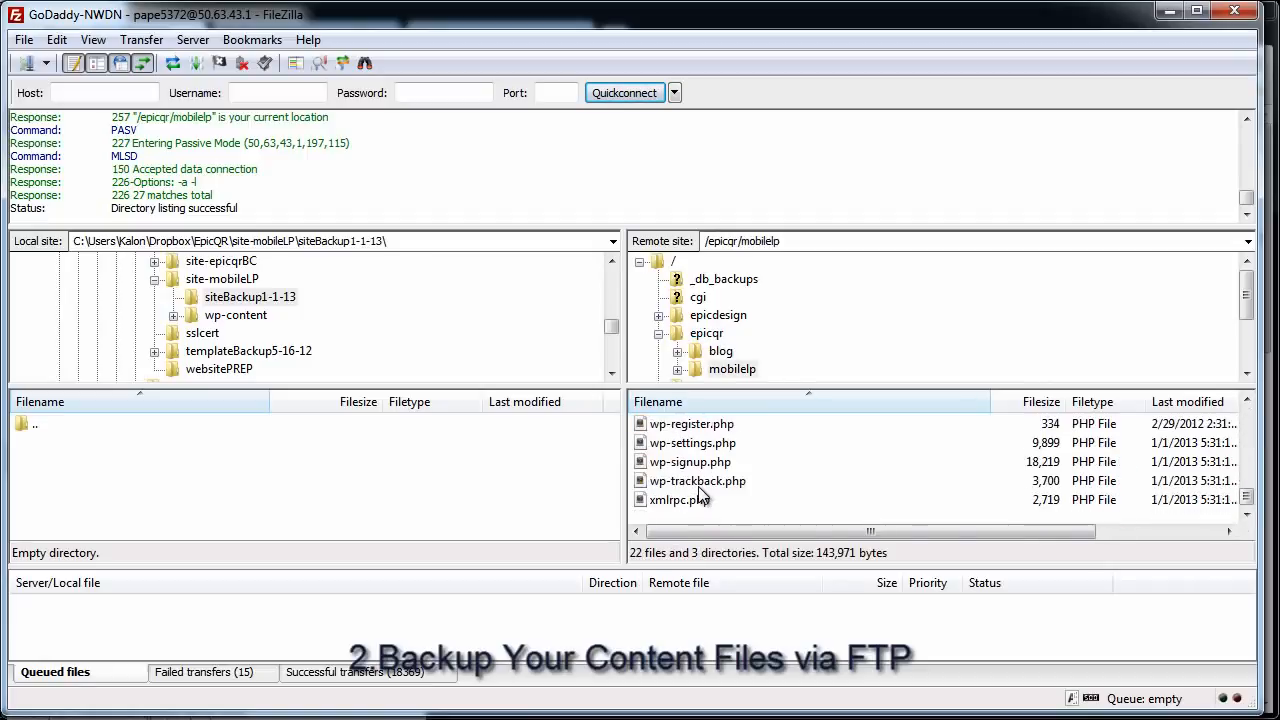
pyautogui.scroll(5, 703, 490)
pyautogui.scroll(2, 701, 490)
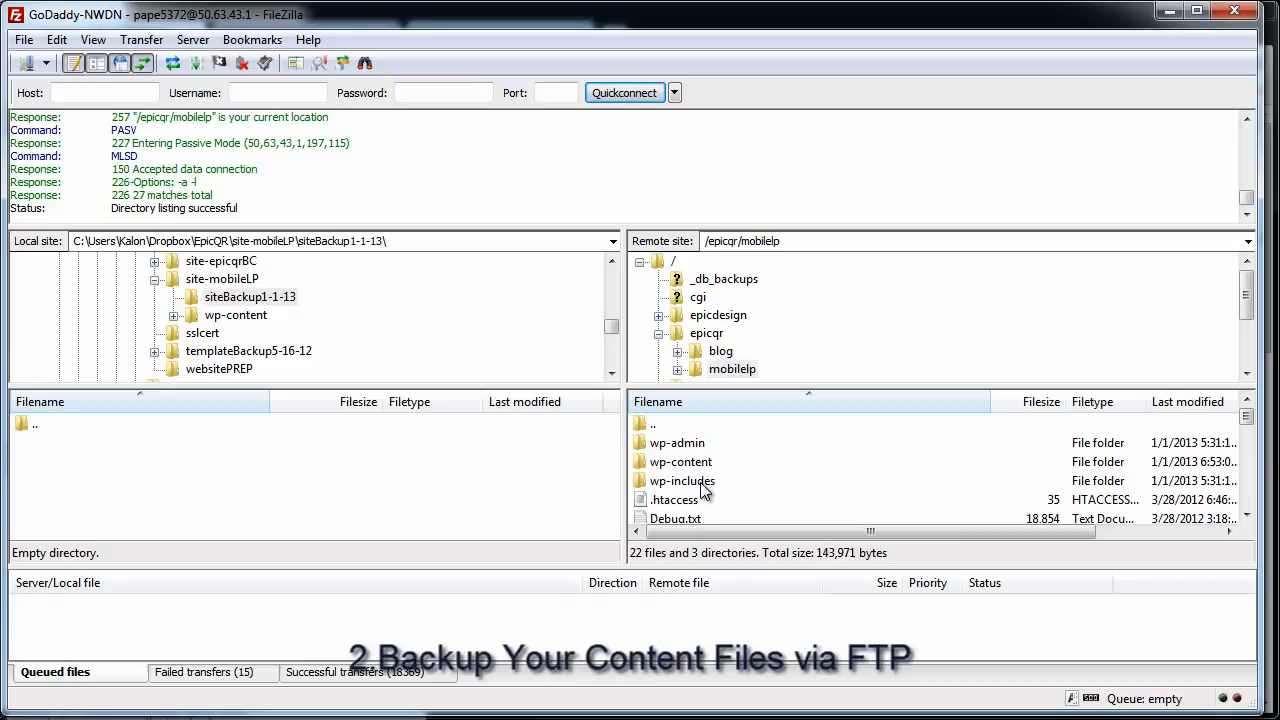
pyautogui.rightClick(692, 464)
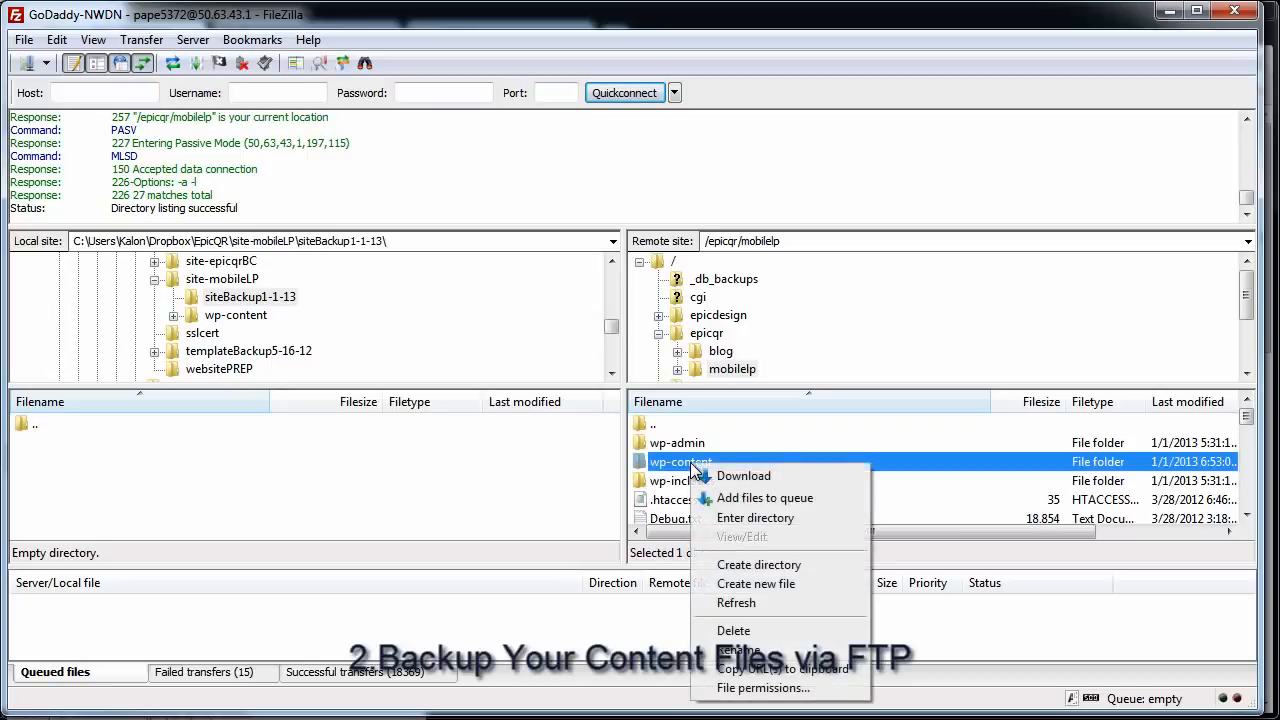
pyautogui.click(772, 474)
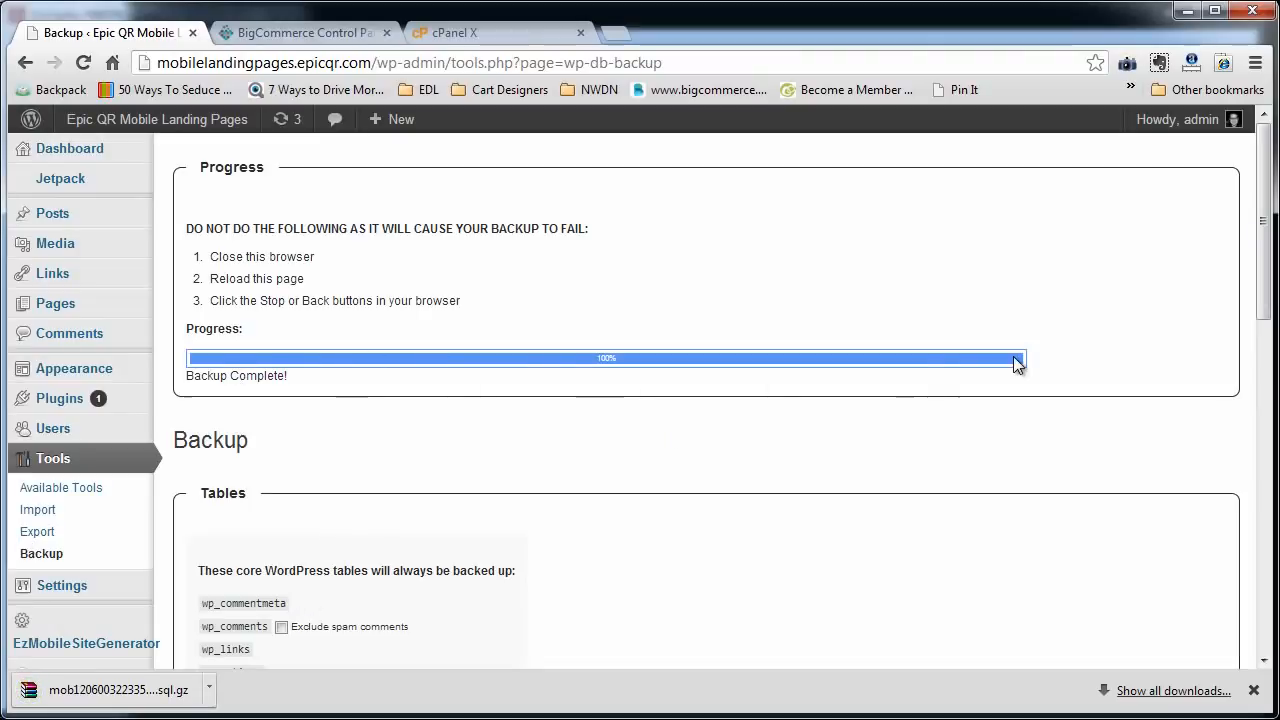
# Step: Show the downloaded database backup file in its Downloads folder and bring that window fully into view
pyautogui.click(209, 689)
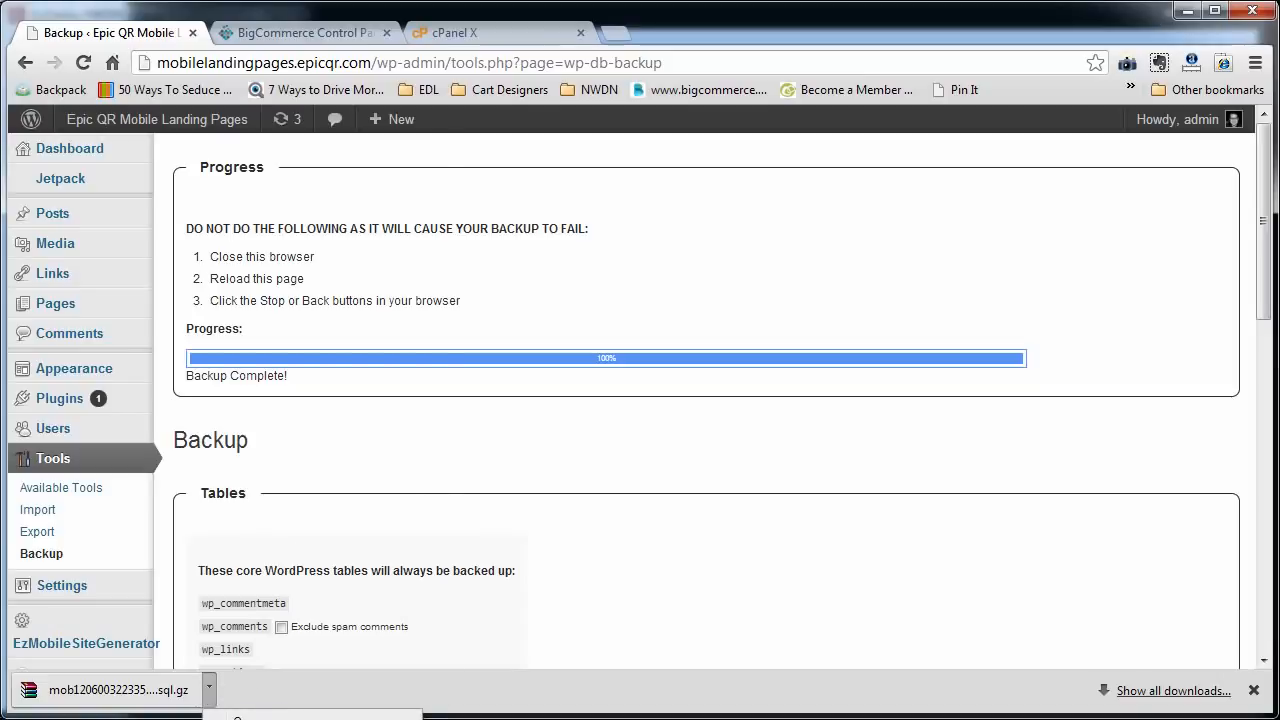
pyautogui.click(250, 719)
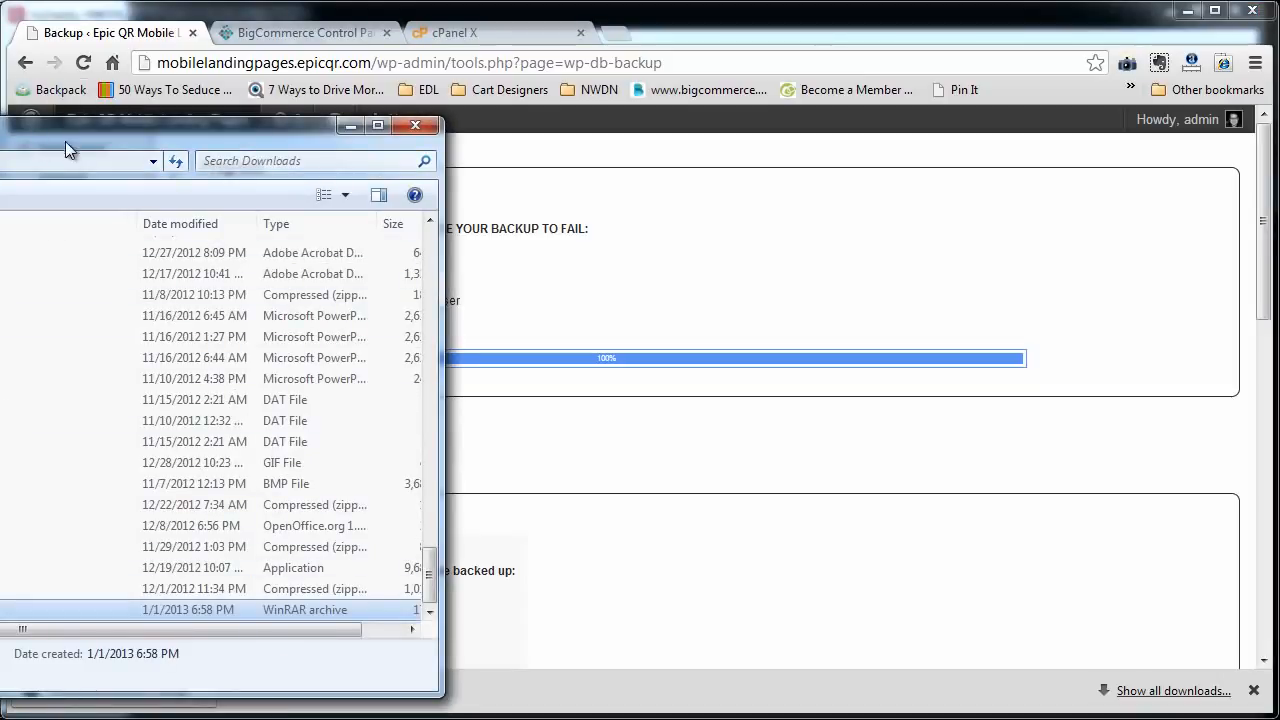
pyautogui.moveTo(387, 139)
pyautogui.mouseDown()
pyautogui.moveTo(835, 108)
pyautogui.moveTo(1054, 114)
pyautogui.mouseUp()
# Step: Try to cut the database backup archive from Downloads and paste it into FileZilla's local siteBackup1-1-13 folder
pyautogui.rightClick(514, 589)
pyautogui.rightClick(488, 582)
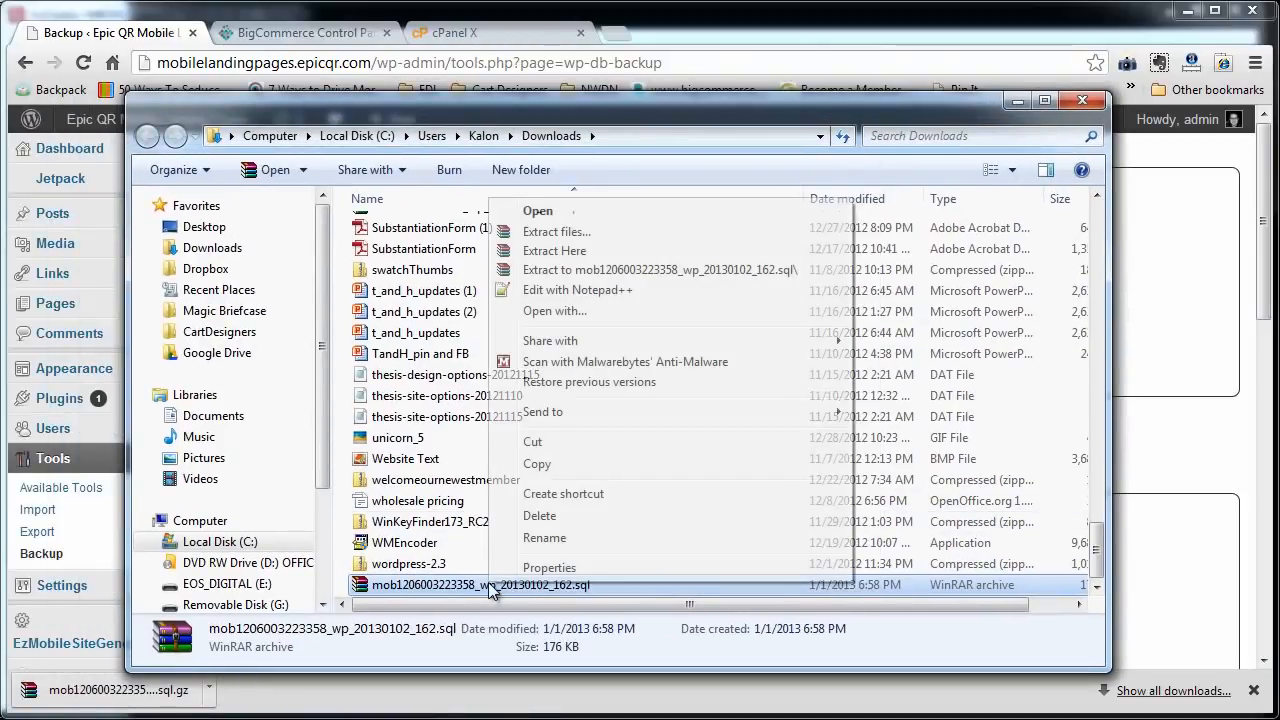
pyautogui.click(557, 442)
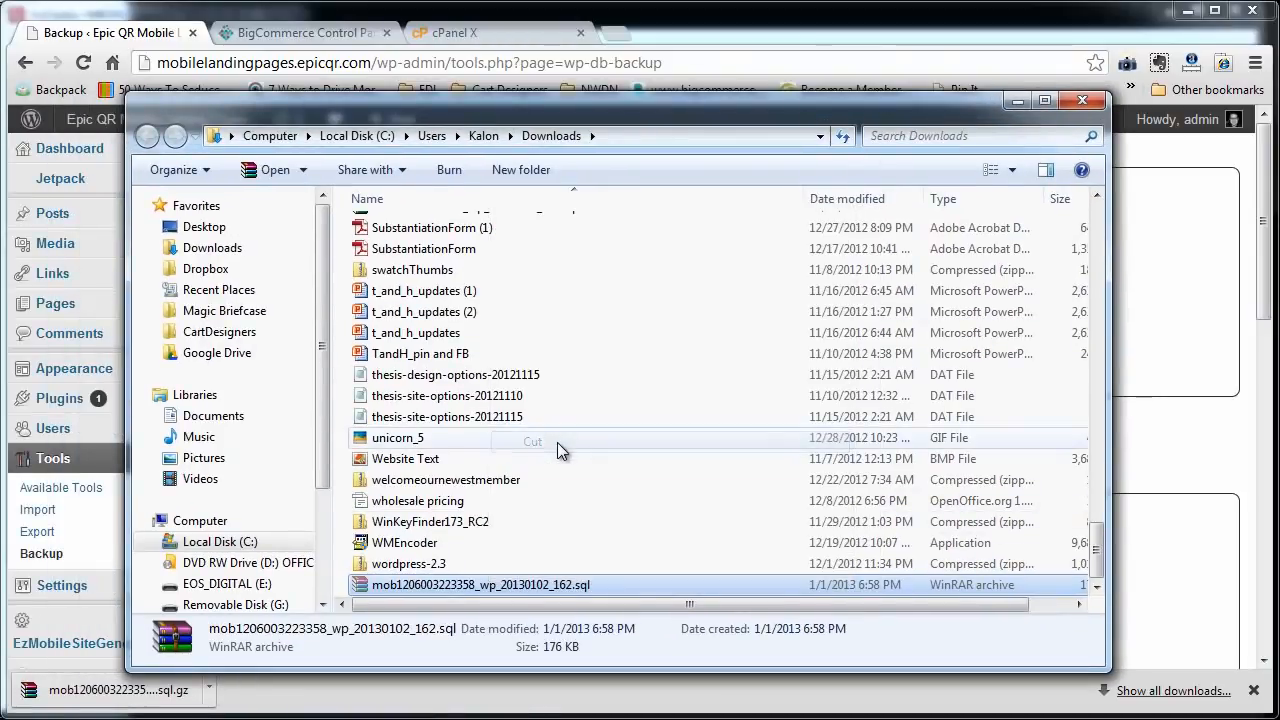
pyautogui.hotkey('alt', 'Tab')
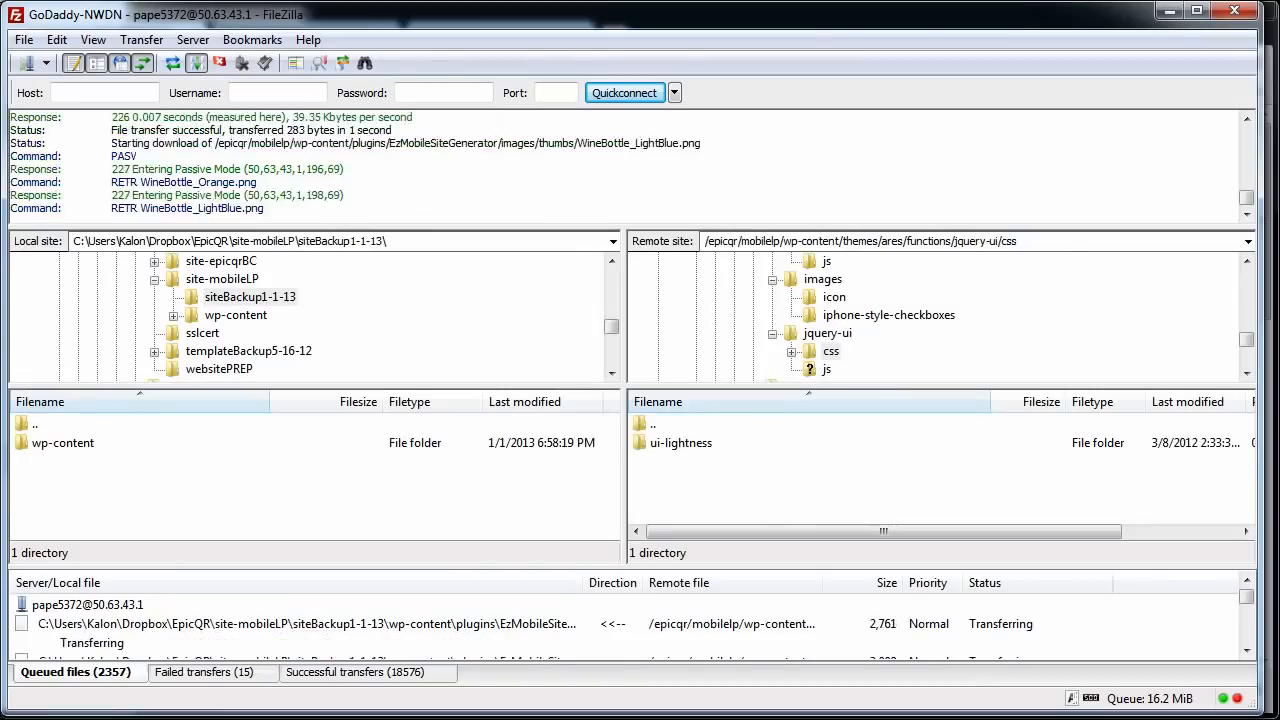
pyautogui.rightClick(59, 488)
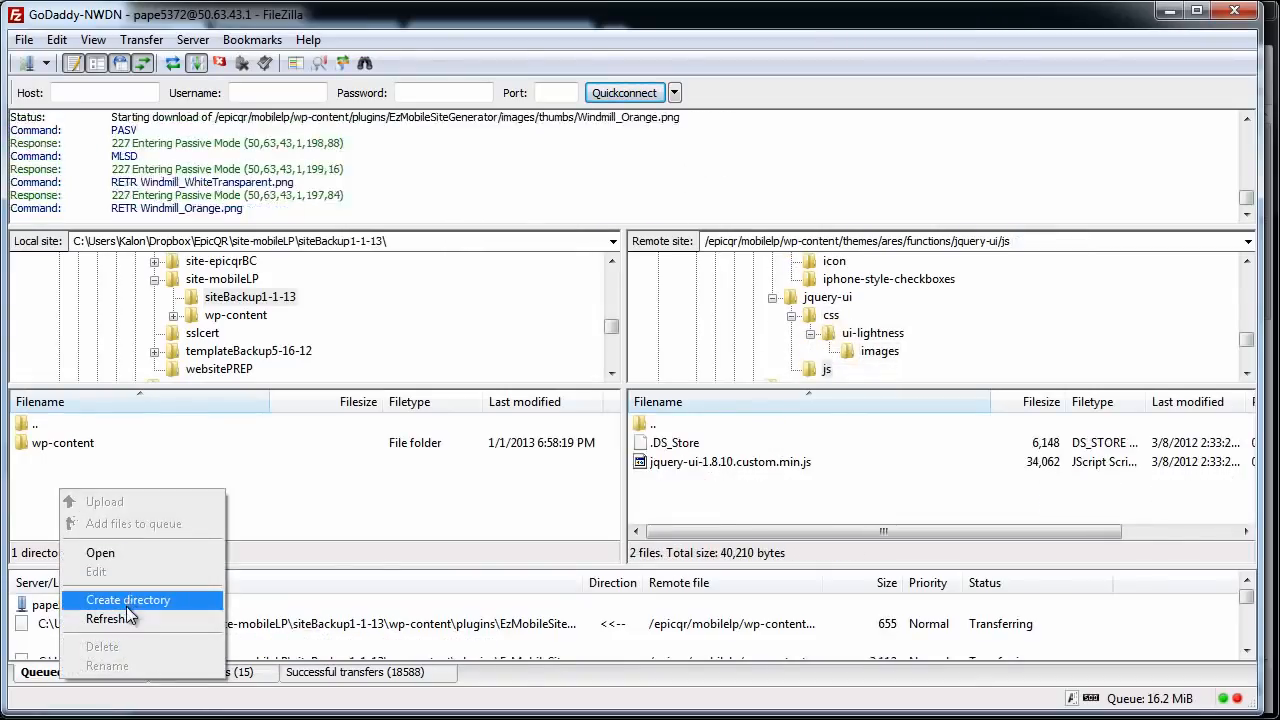
pyautogui.click(34, 471)
# Step: Arrange FileZilla beside the Downloads window and copy the database backup archive into the local siteBackup1-1-13 folder
pyautogui.moveTo(570, 15); pyautogui.dragTo(1240, 19)
pyautogui.click(595, 112)
pyautogui.moveTo(594, 110); pyautogui.dragTo(201, 92)
pyautogui.moveTo(117, 566); pyautogui.dragTo(860, 491)
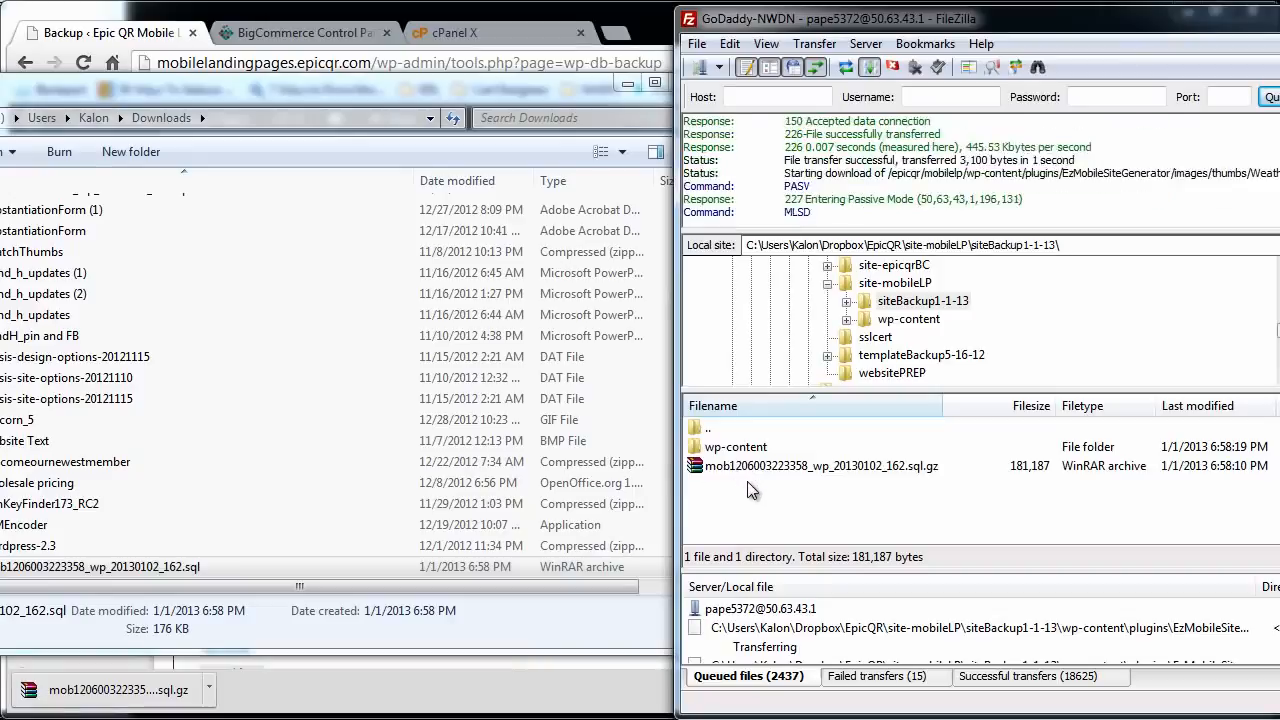
# Step: Minimize the Downloads window, move FileZilla back into full view, and minimize it once the transfers finish
pyautogui.click(612, 80)
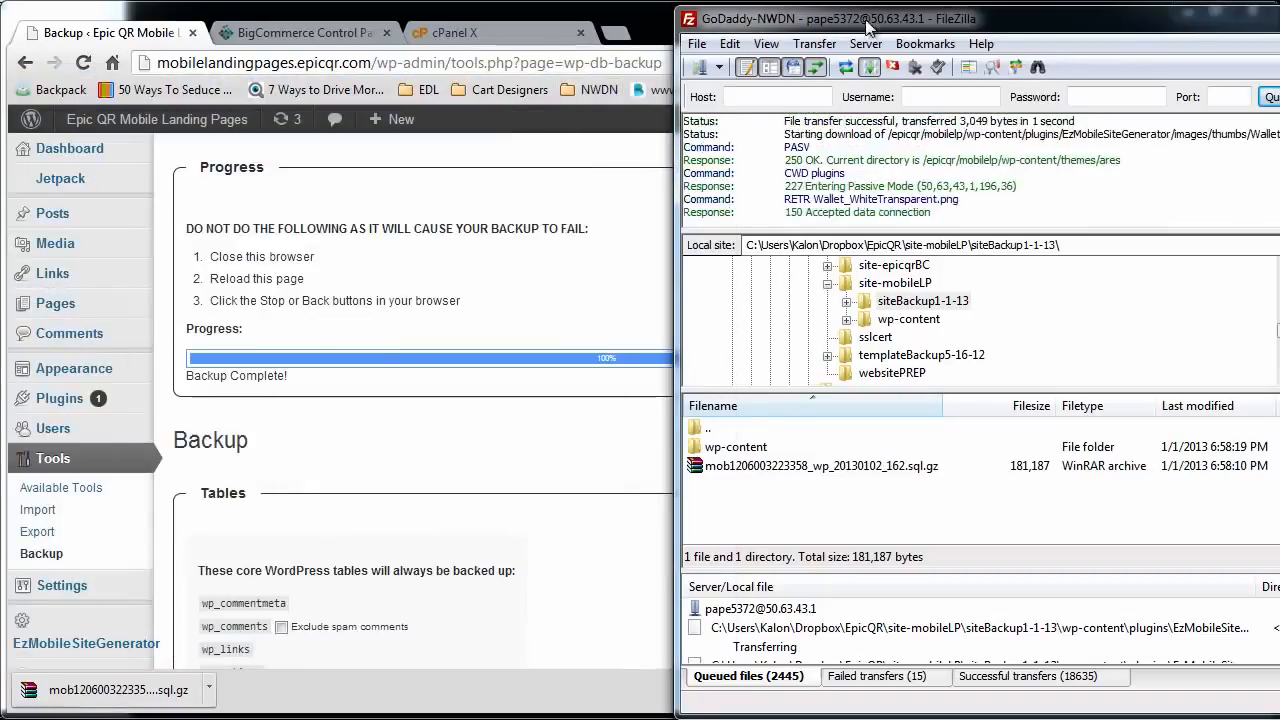
pyautogui.moveTo(893, 14); pyautogui.dragTo(220, 14)
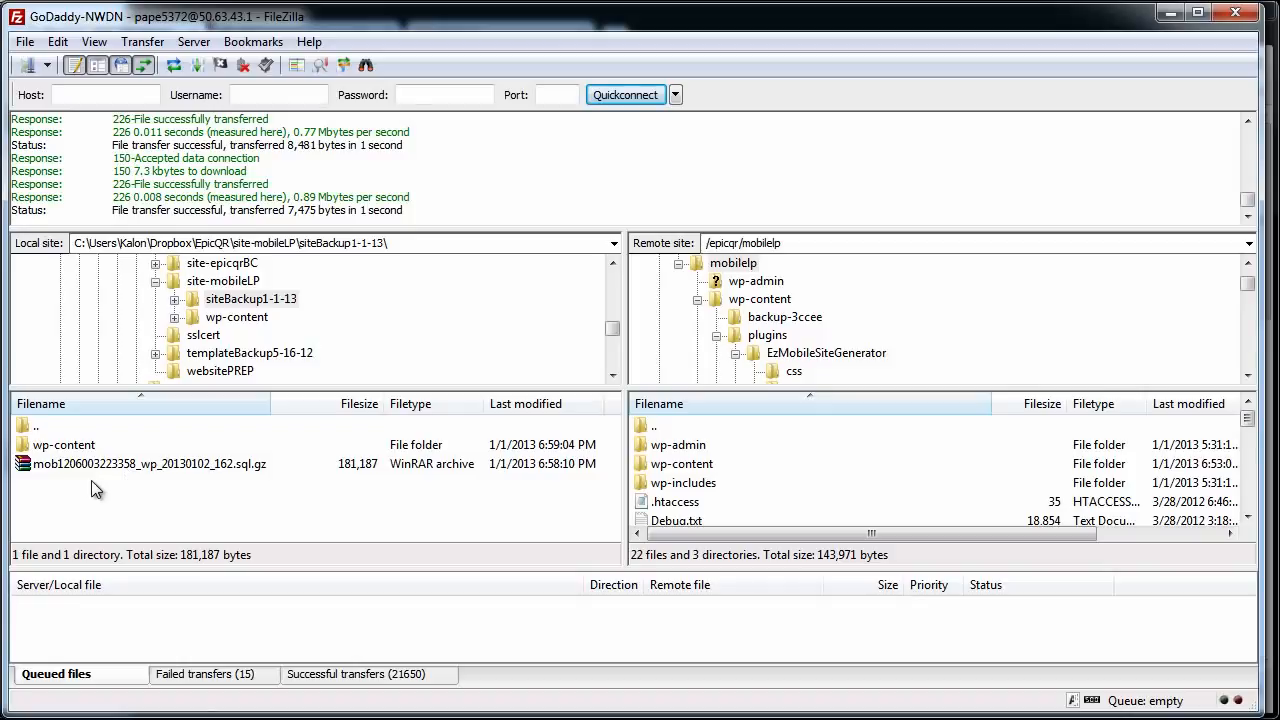
pyautogui.click(1172, 13)
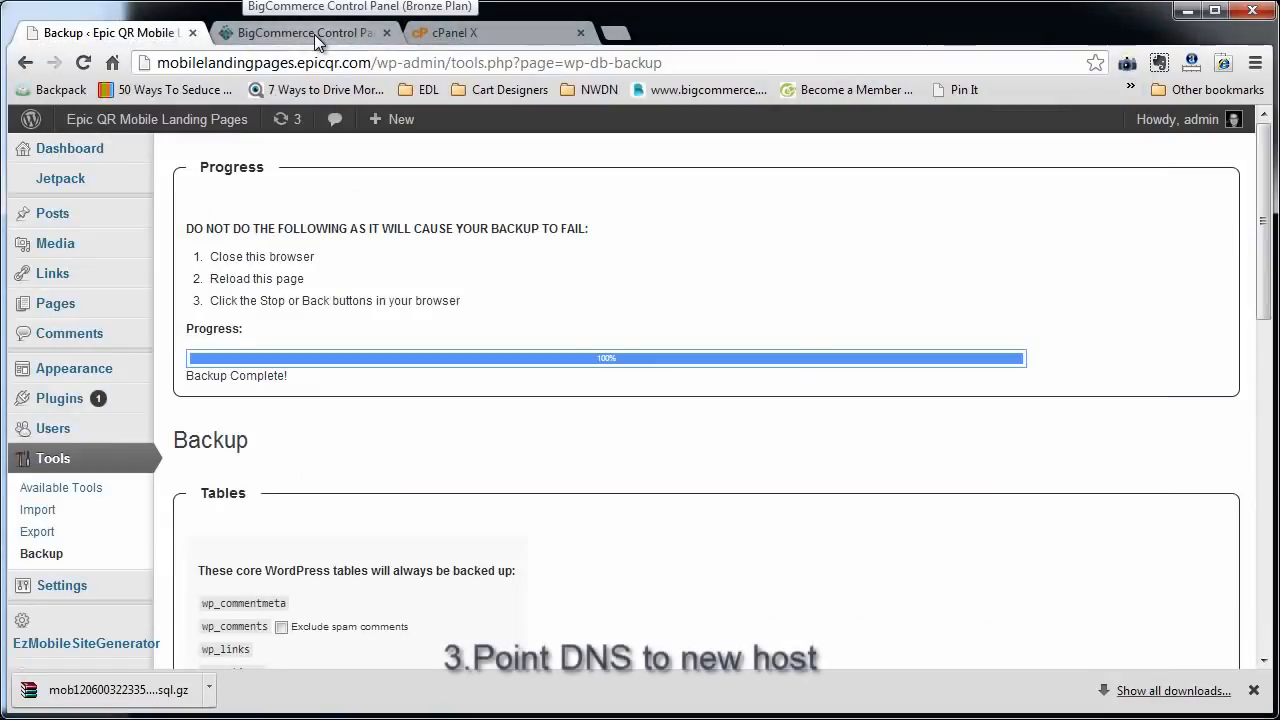
# Step: In the BigCommerce DNS records, point the A record for mobilelandingpages.epicqr.com to 69.194.235.203
pyautogui.click(314, 34)
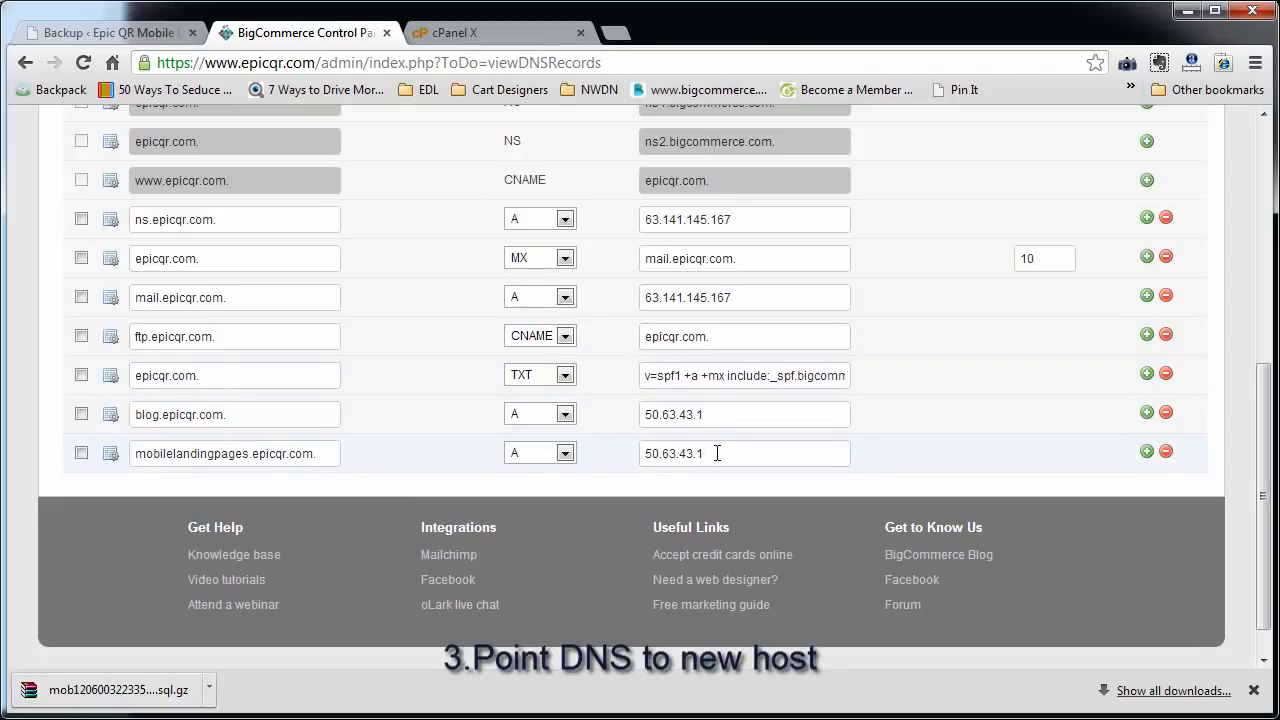
pyautogui.moveTo(717, 453); pyautogui.dragTo(606, 457)
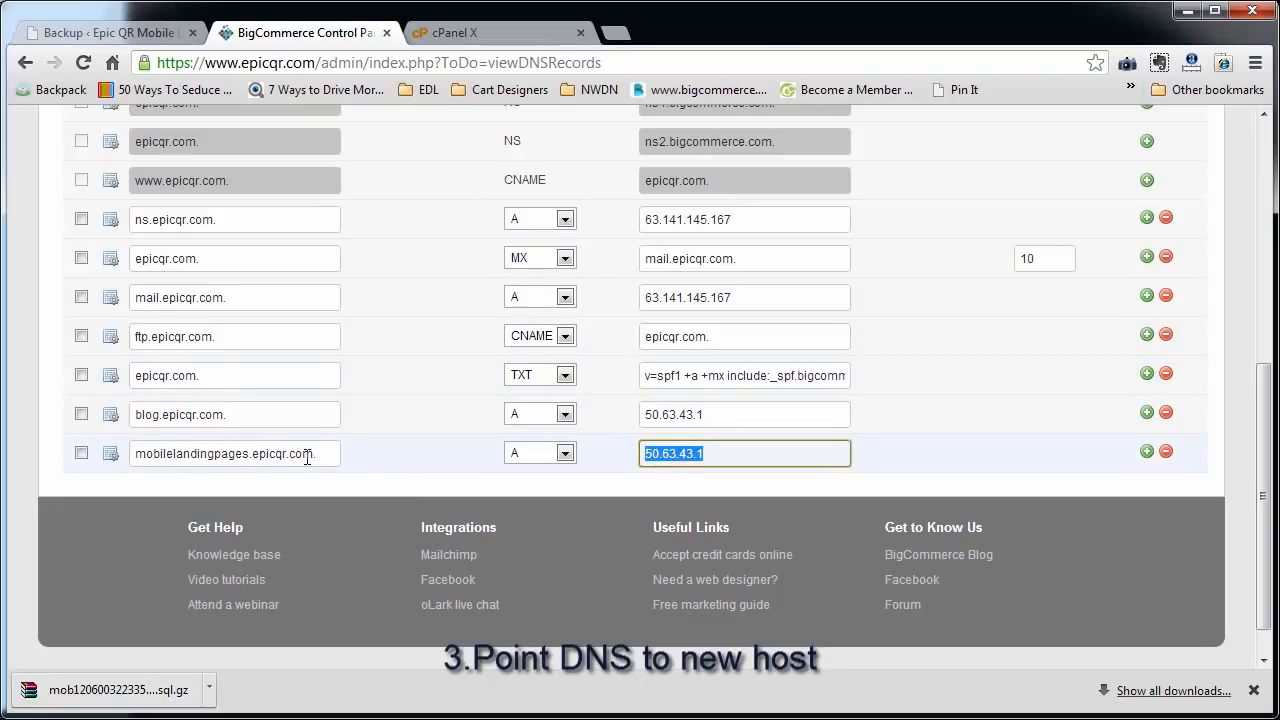
pyautogui.moveTo(318, 454); pyautogui.dragTo(100, 465)
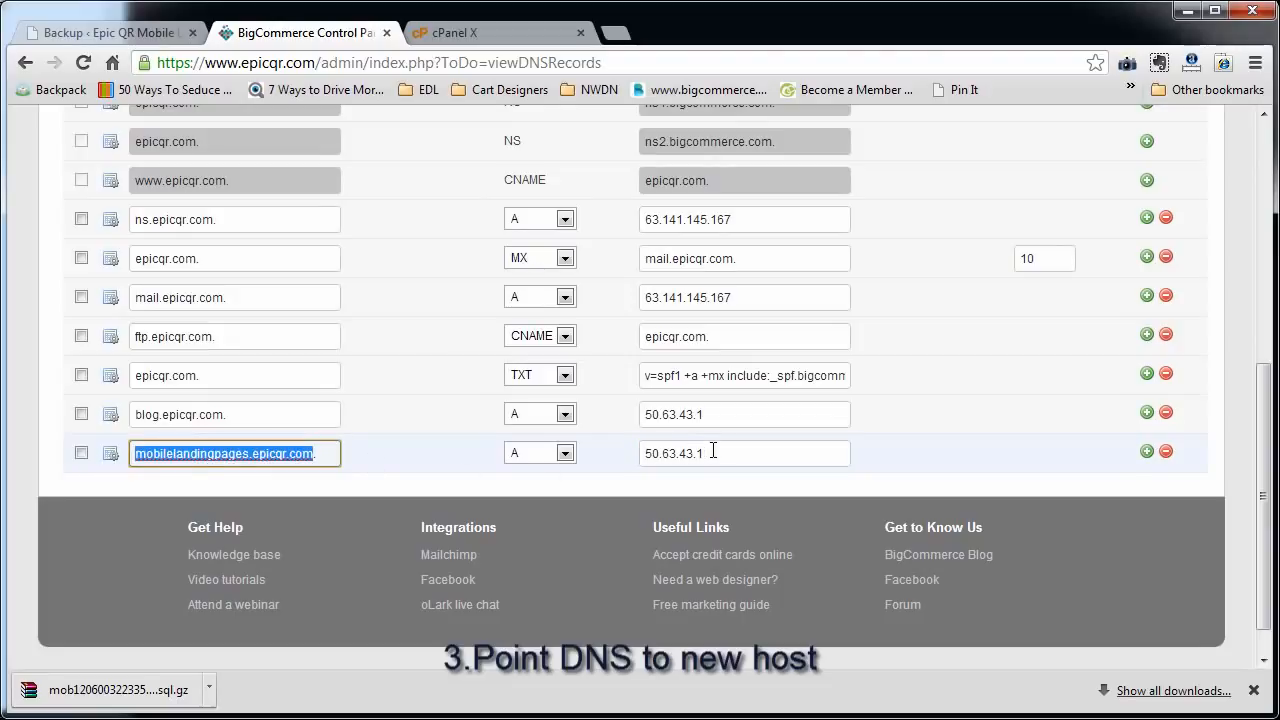
pyautogui.moveTo(713, 452); pyautogui.dragTo(645, 453)
pyautogui.hotkey('alt', 'Tab')
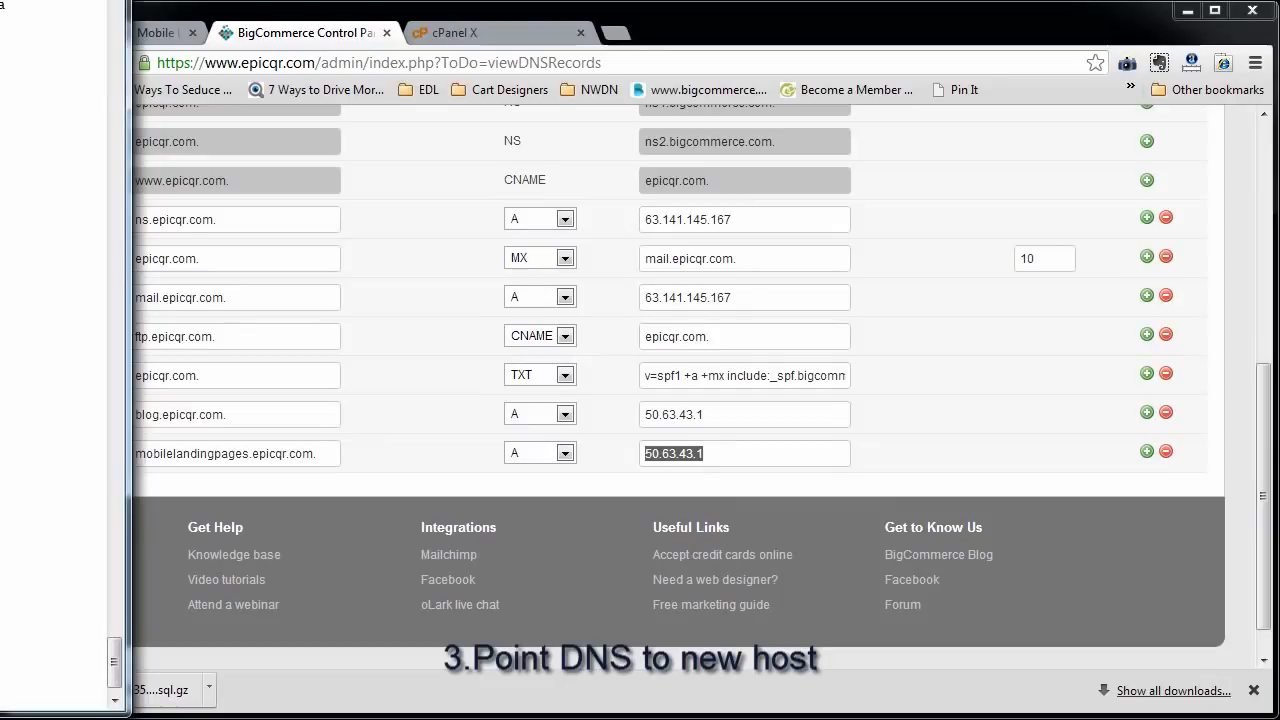
pyautogui.click(760, 452)
pyautogui.write('69.194.235.203')
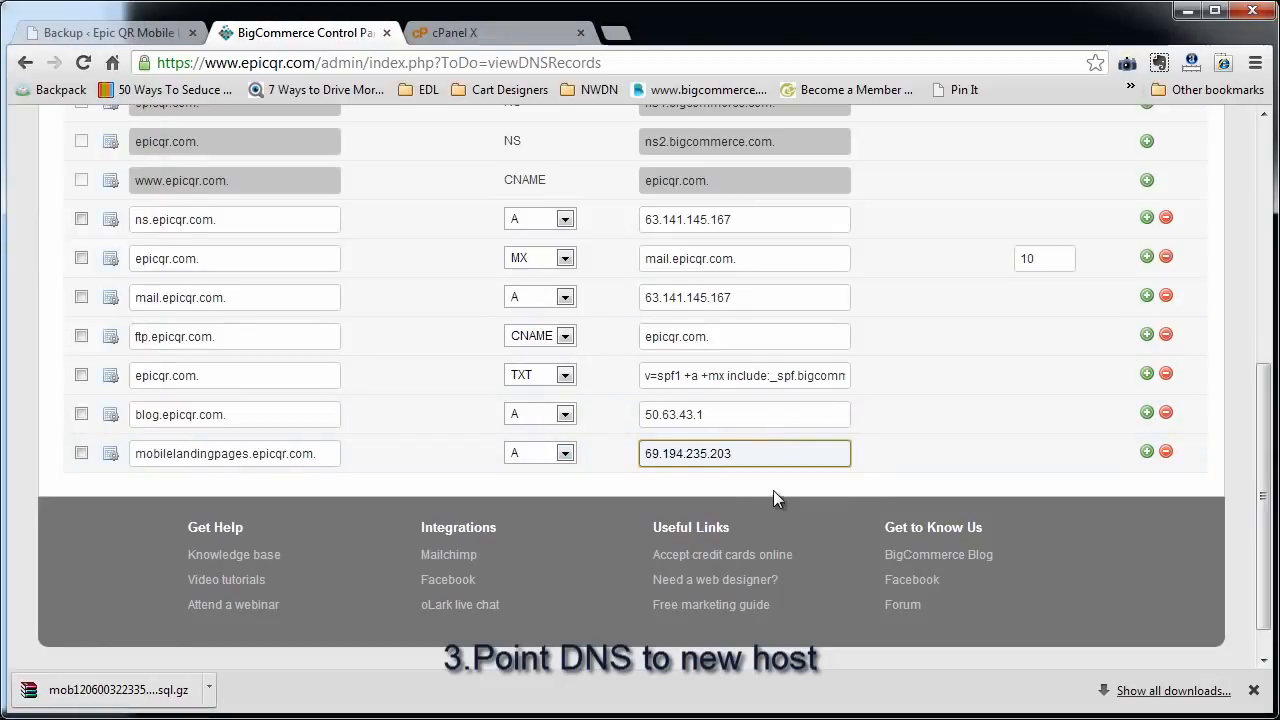
pyautogui.press('Return')
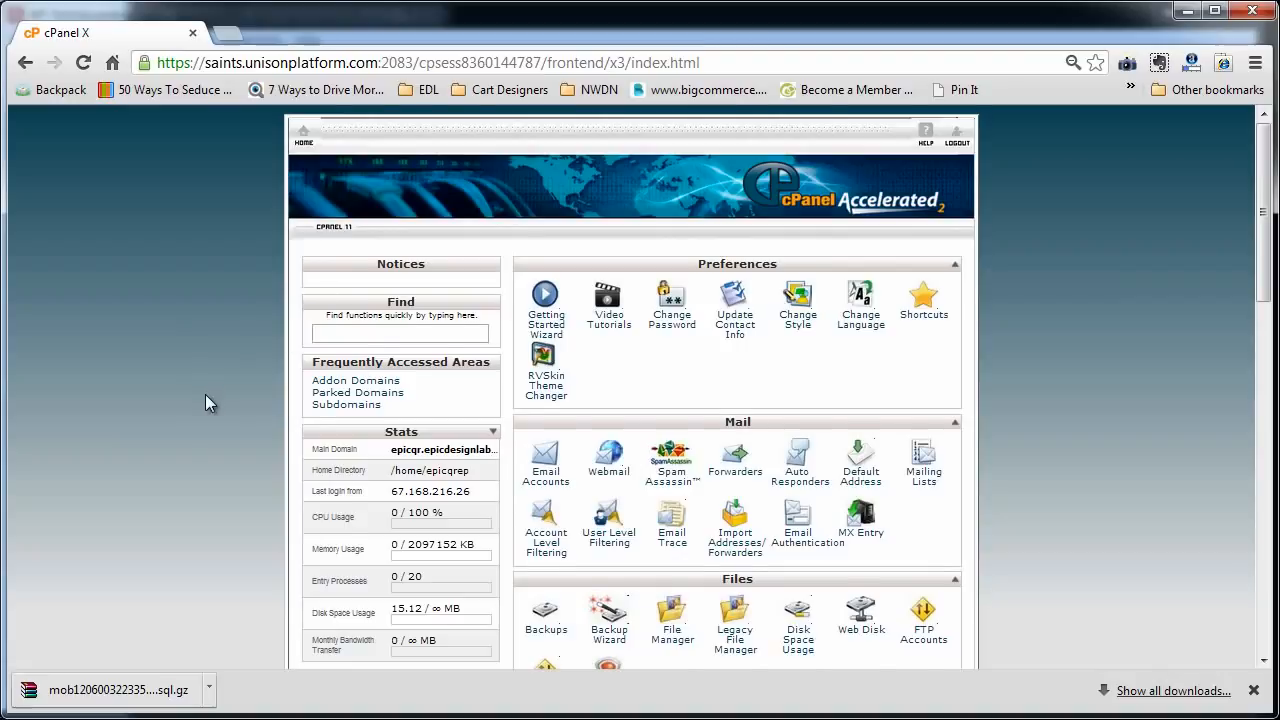
# Step: Open the WordPress installation form in Softaculous from the cPanel home page
pyautogui.scroll(-6, 205, 393)
pyautogui.scroll(-5, 203, 395)
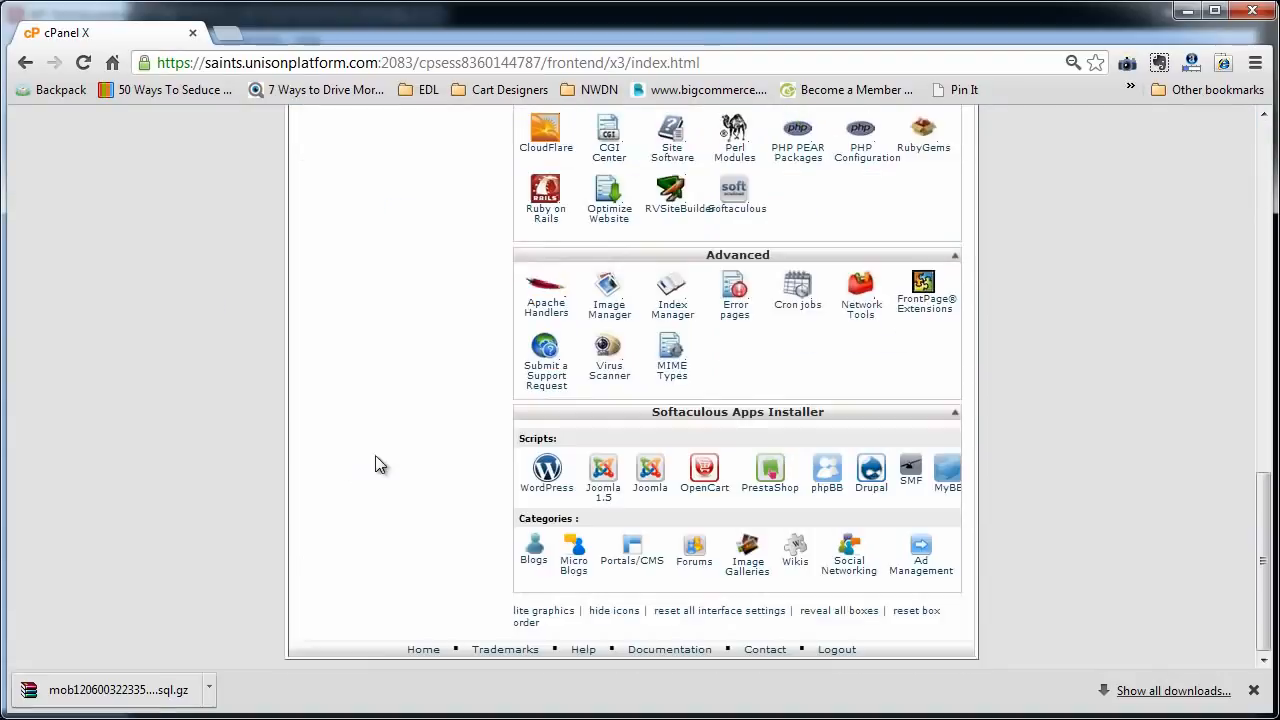
pyautogui.click(522, 497)
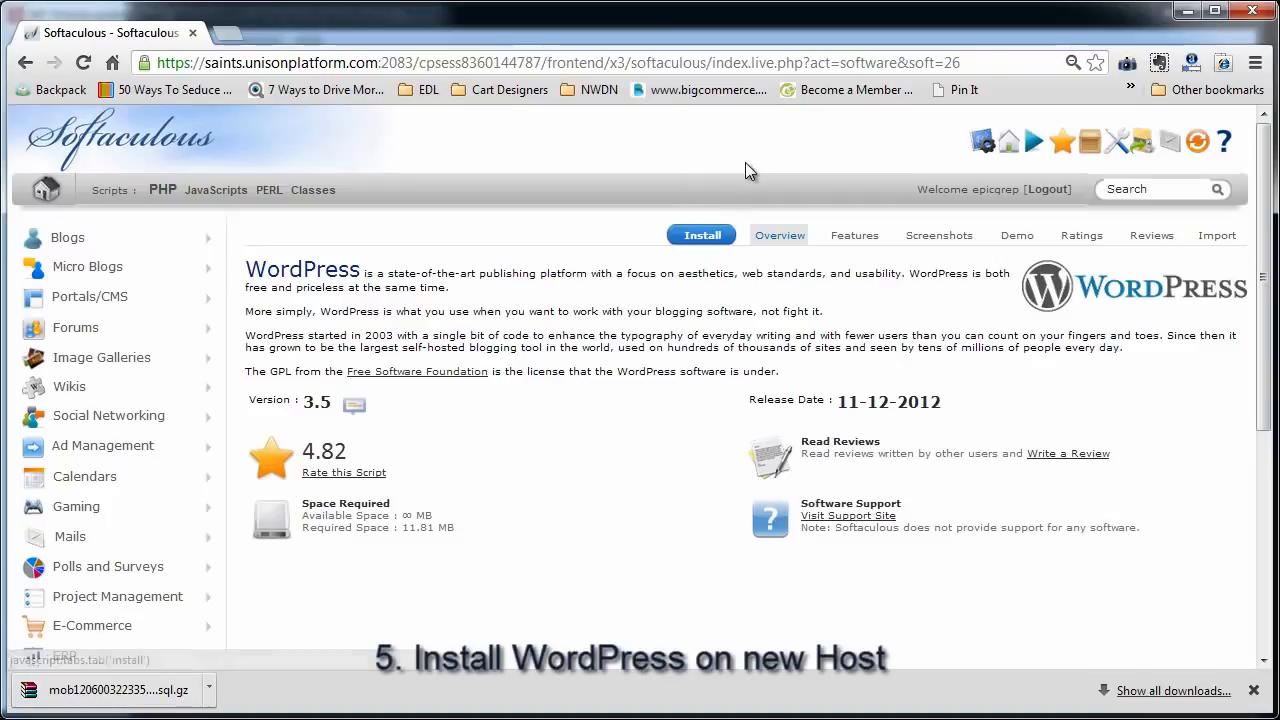
pyautogui.click(701, 236)
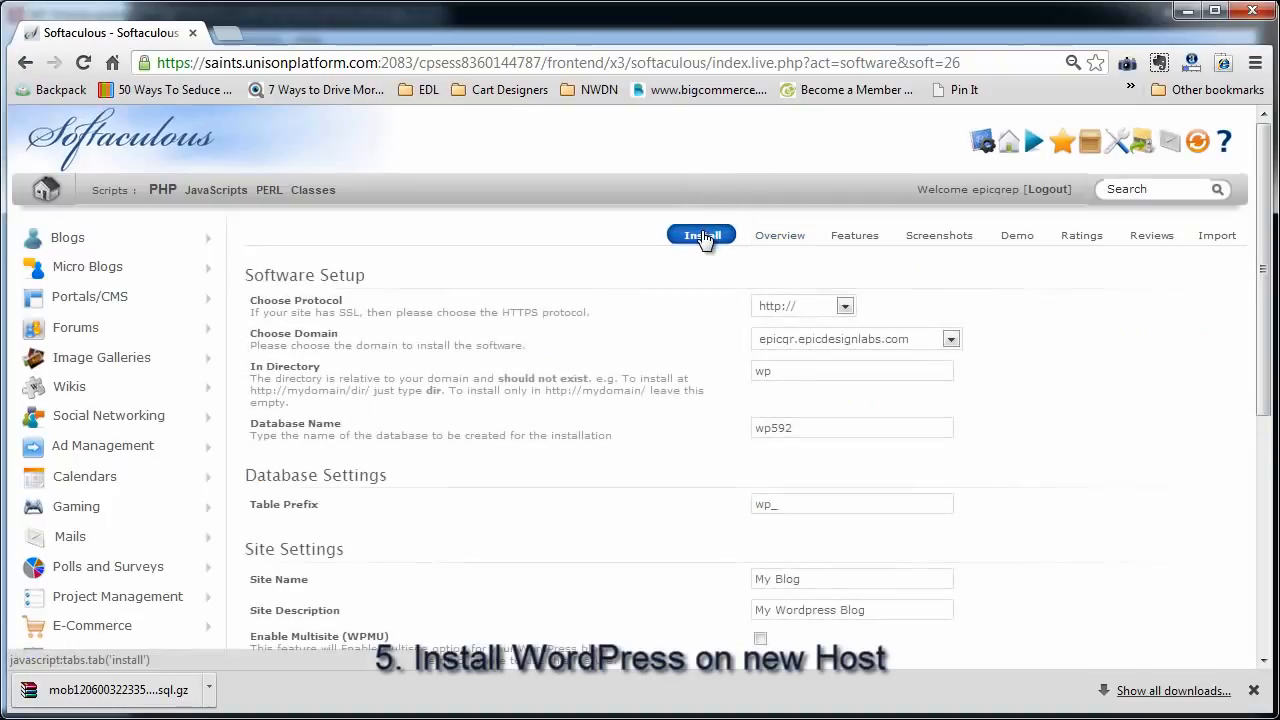
# Step: Clear the WordPress installation directory and choose mobilelandingpages.epicqr.com as the domain
pyautogui.moveTo(808, 371); pyautogui.dragTo(613, 387)
pyautogui.press('BackSpace')
pyautogui.press('Tab')
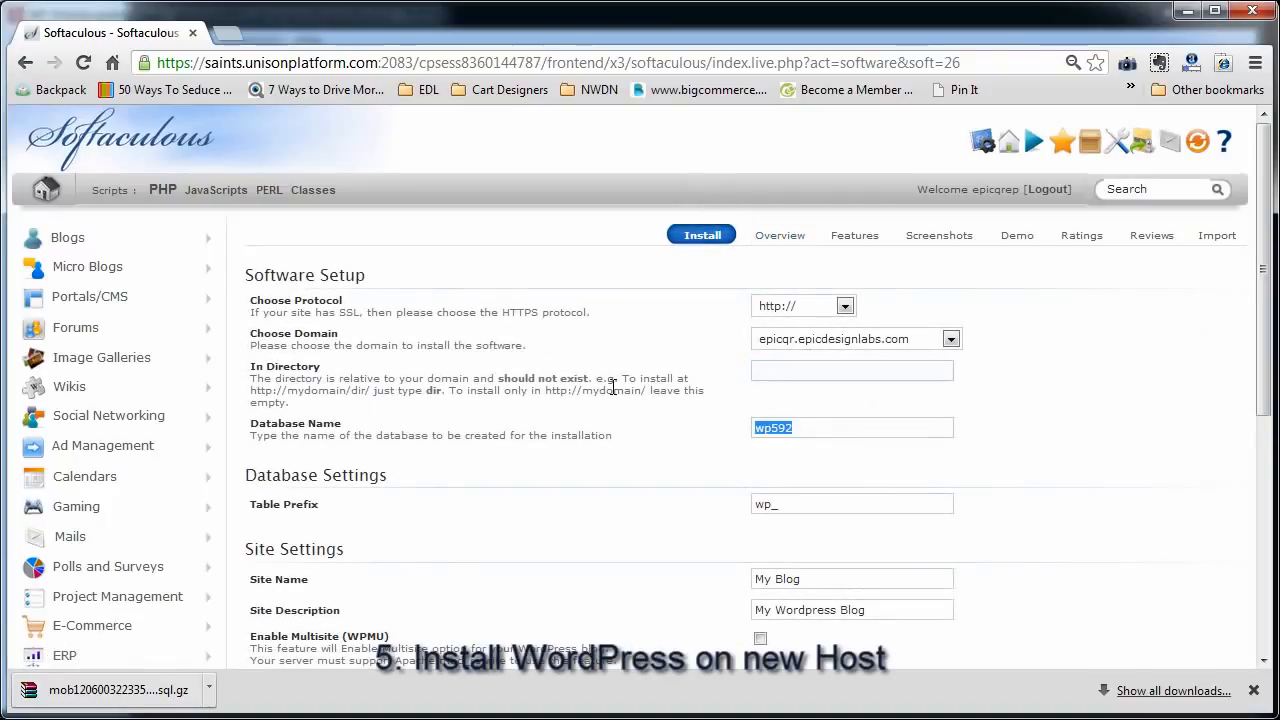
pyautogui.click(799, 310)
pyautogui.click(871, 338)
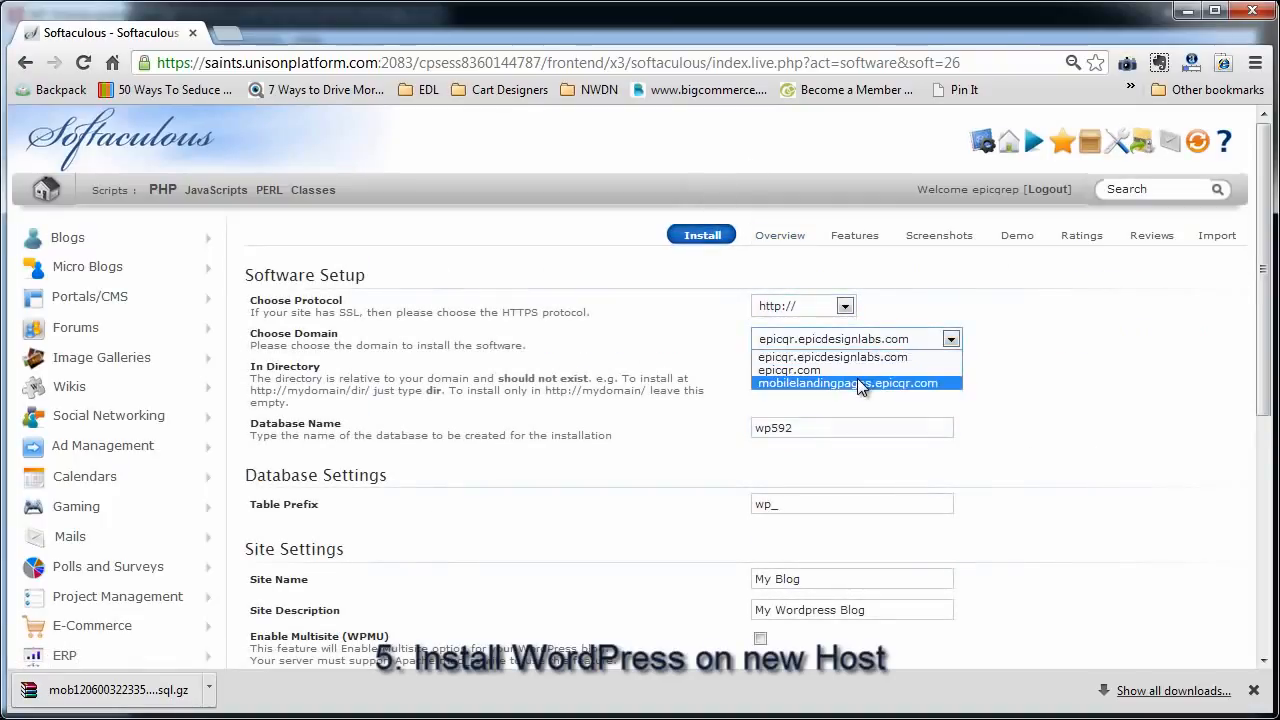
pyautogui.click(848, 383)
# Step: Install WordPress, keeping the default site settings, admin account and English language
pyautogui.scroll(-4, 618, 539)
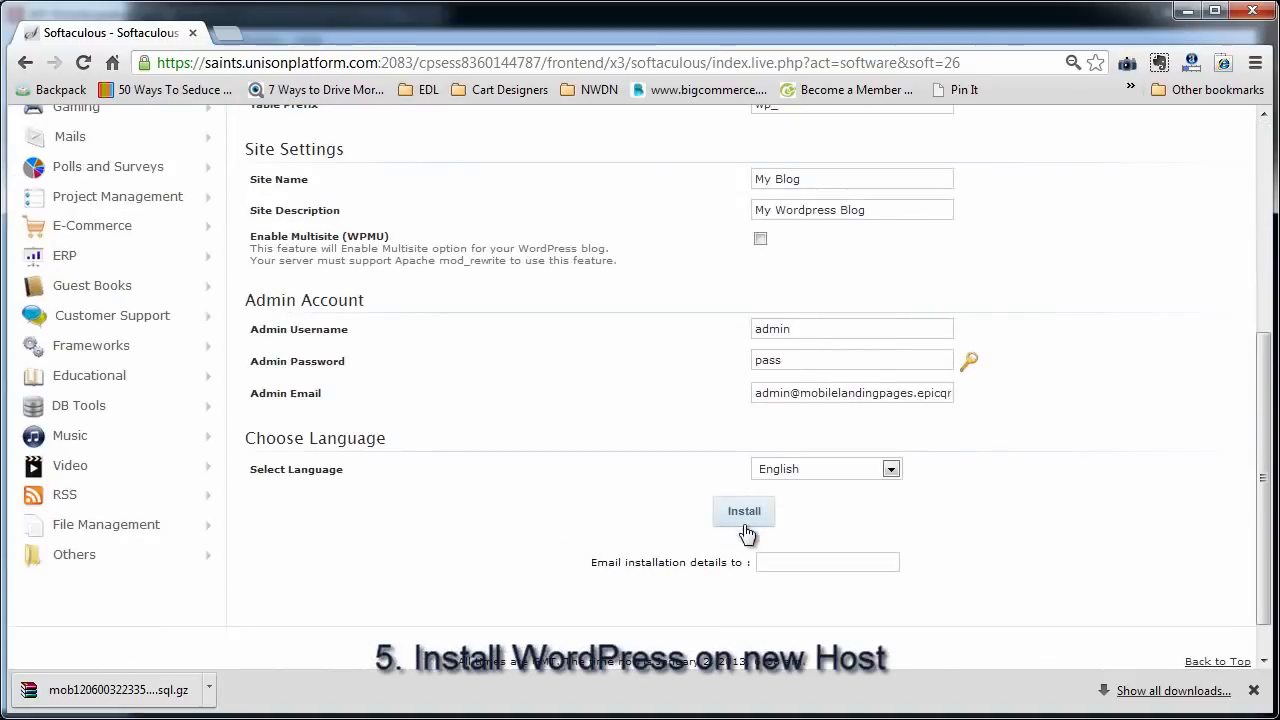
pyautogui.scroll(-1, 745, 505)
pyautogui.click(744, 468)
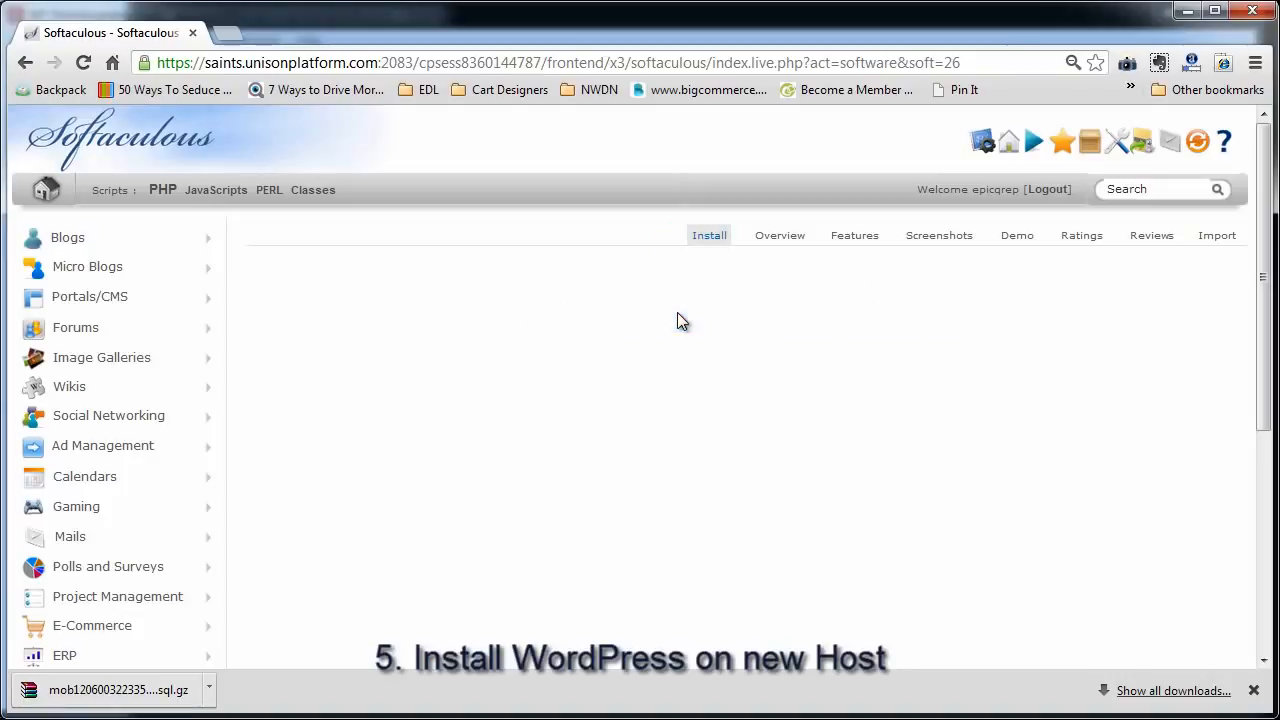
# Step: Look over the newly installed site's front page at mobilelandingpages.epicqr.com and return to Softaculous
pyautogui.click(380, 314)
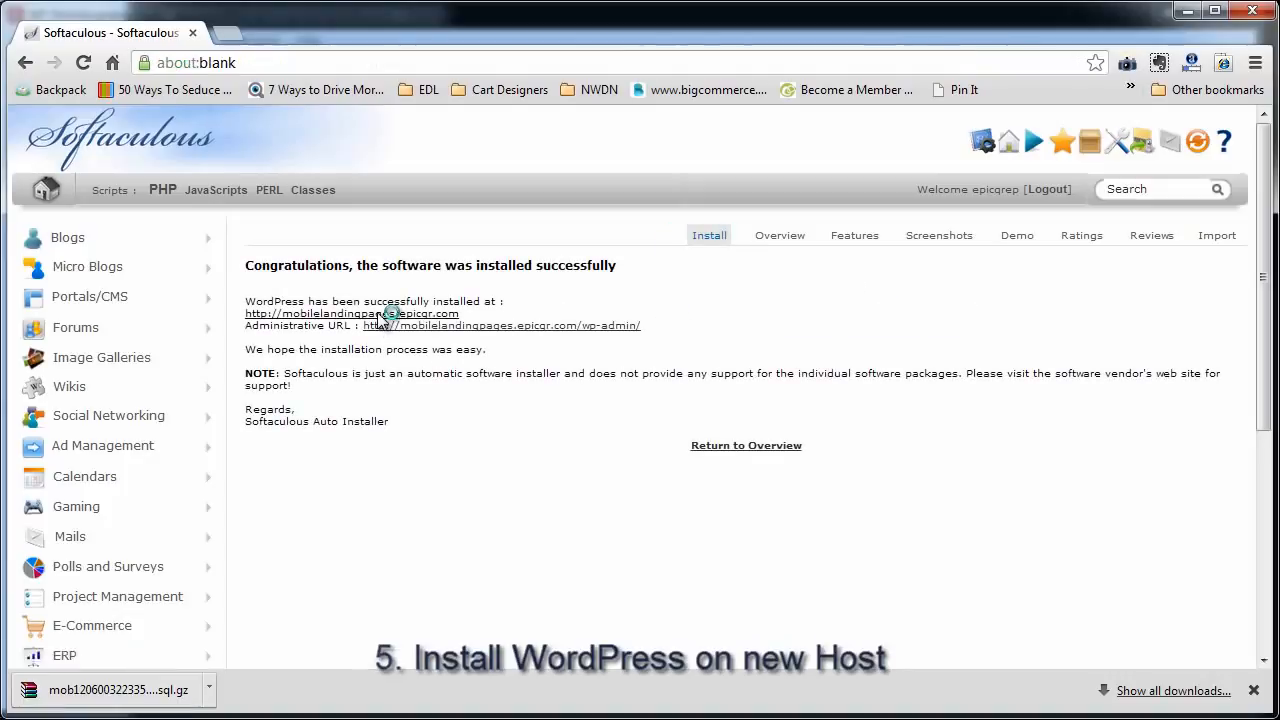
pyautogui.scroll(-6, 314, 432)
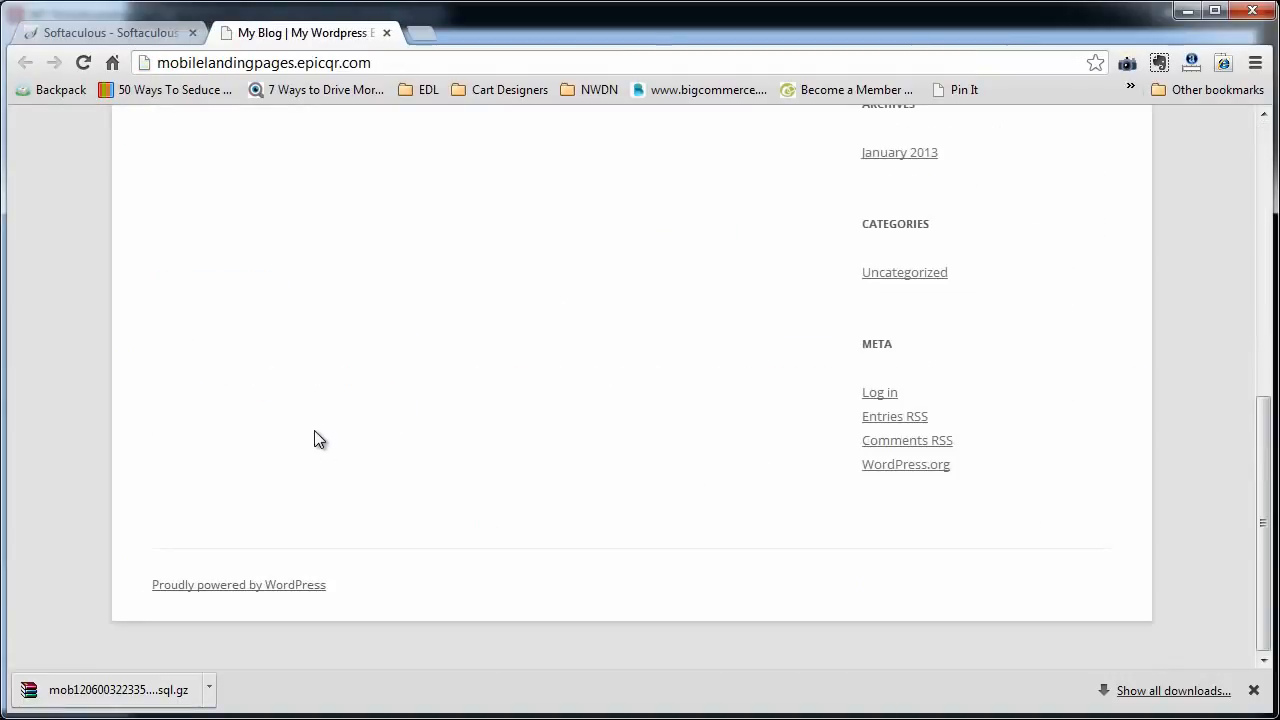
pyautogui.scroll(8, 314, 430)
pyautogui.click(134, 34)
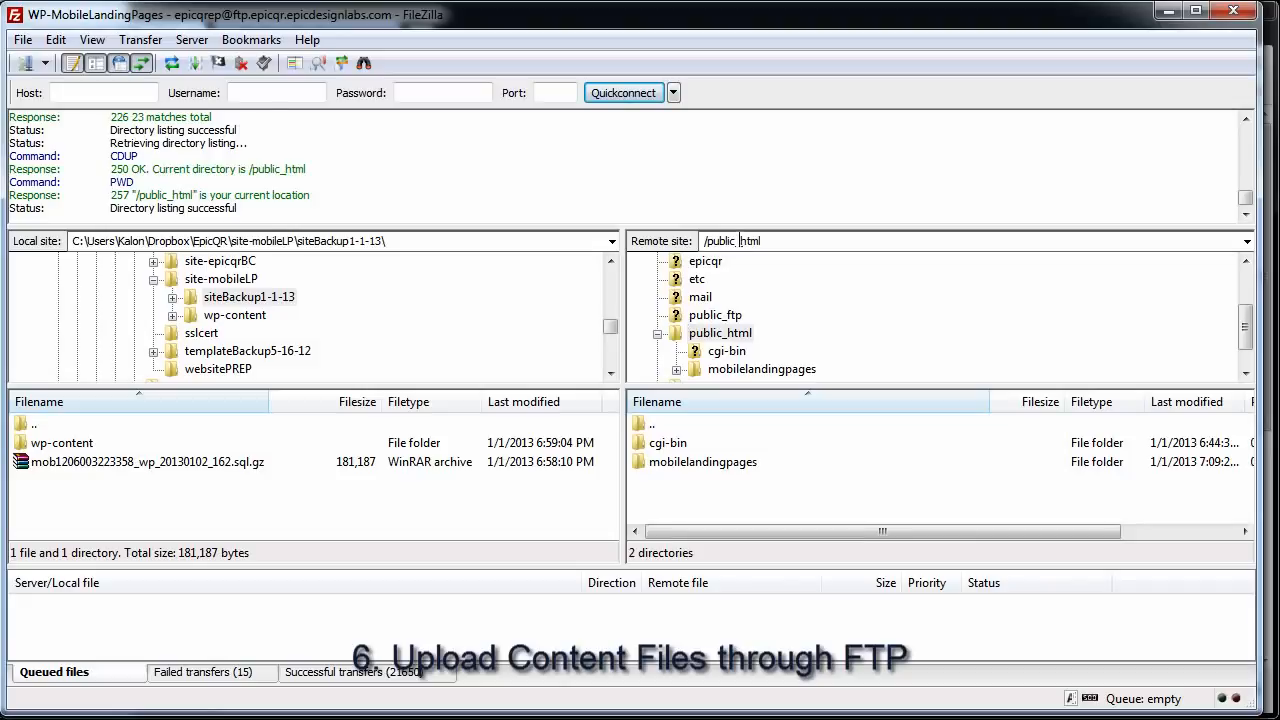
# Step: Switch to FileZilla and open and expand the remote folder /public_html/mobilelandingpages
pyautogui.click(25, 44)
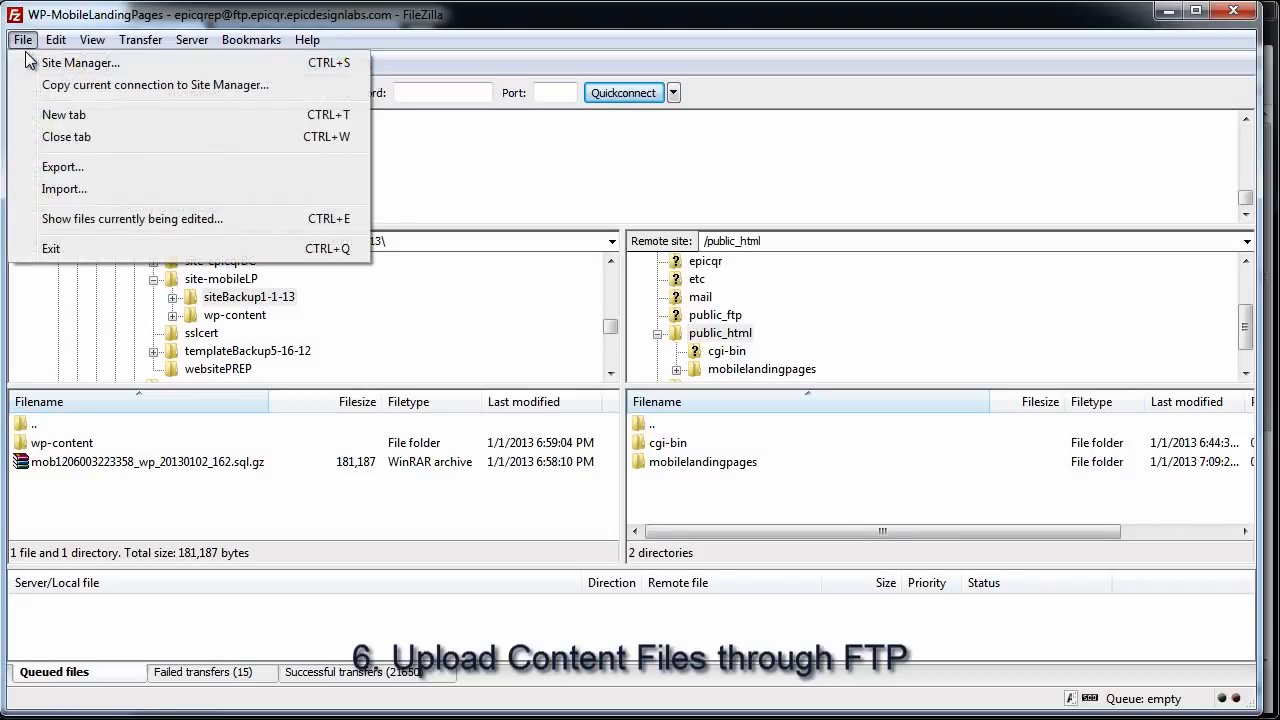
pyautogui.click(790, 241)
pyautogui.click(721, 336)
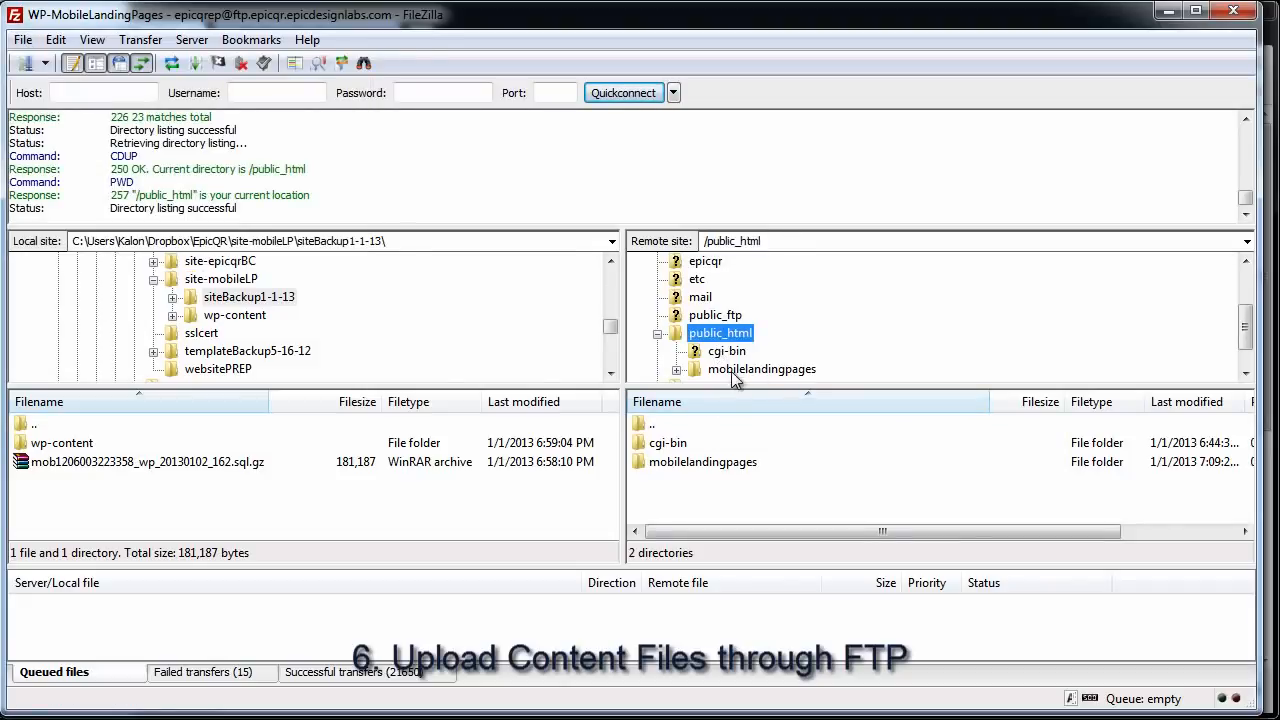
pyautogui.scroll(-1, 735, 370)
pyautogui.click(735, 333)
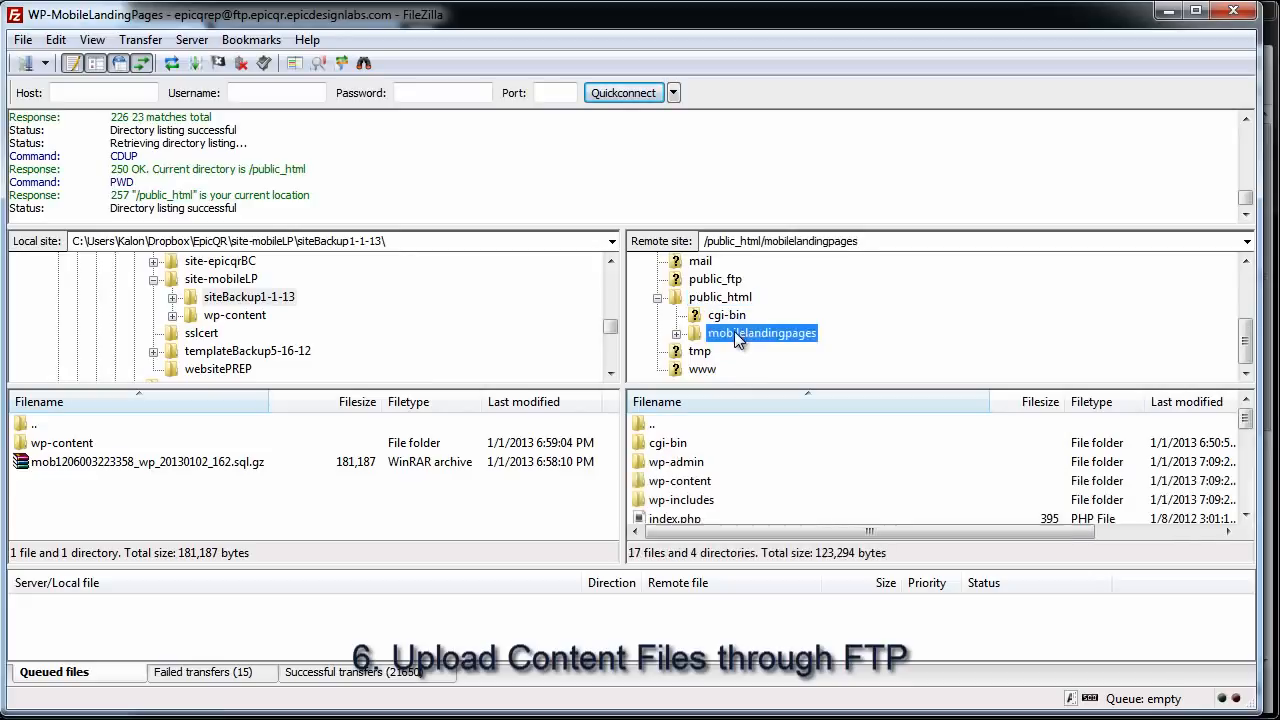
pyautogui.doubleClick(734, 333)
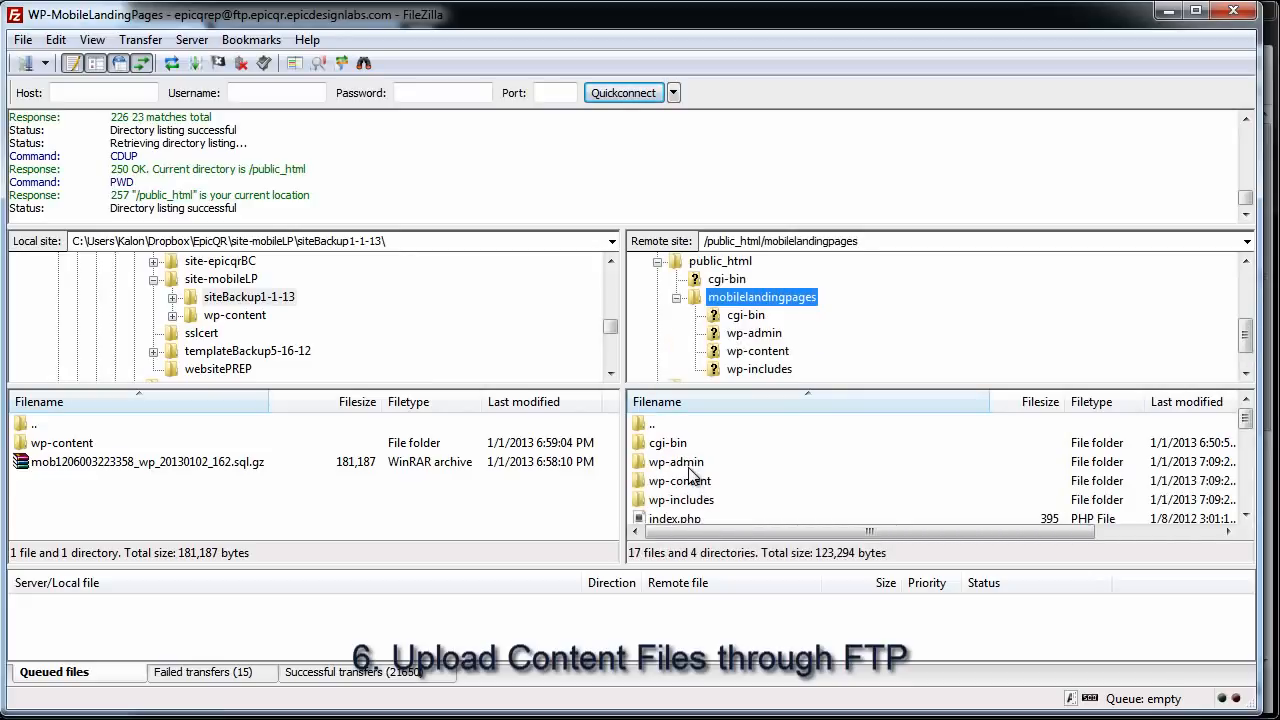
# Step: Open the wp-content folder both on the remote site and in the local siteBackup1-1-13 folder
pyautogui.click(678, 462)
pyautogui.click(688, 481)
pyautogui.click(690, 500)
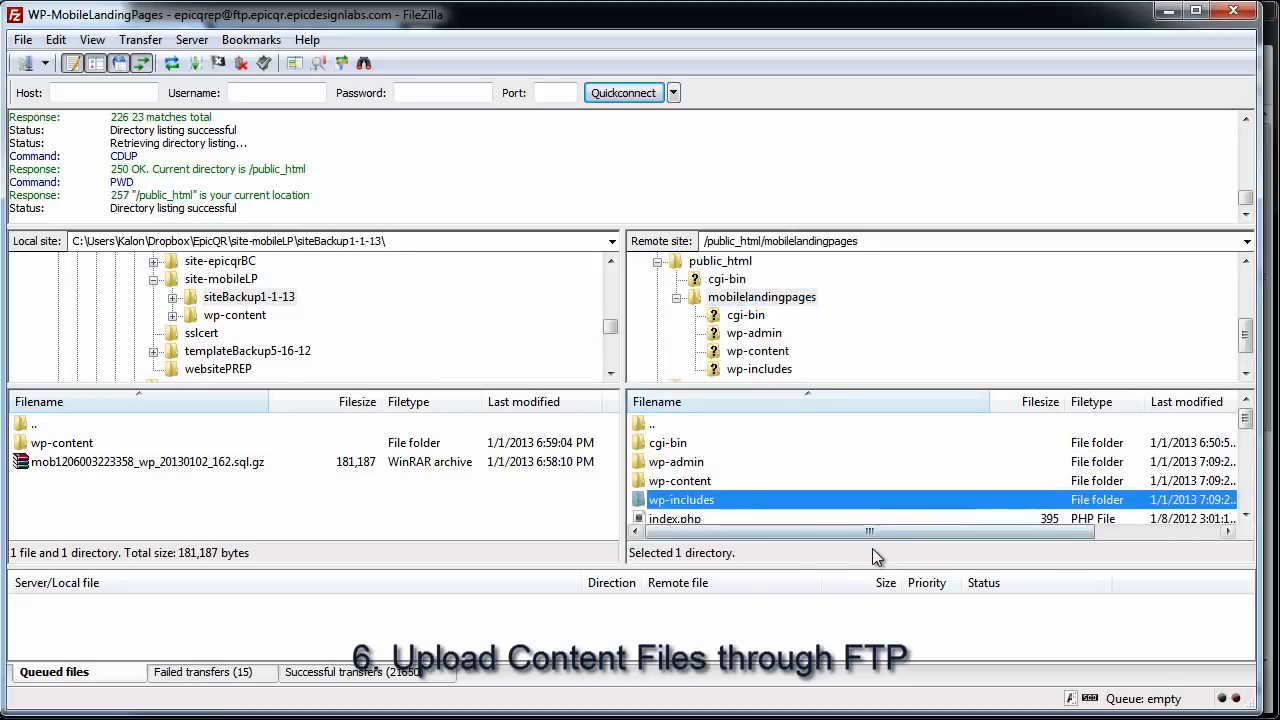
pyautogui.doubleClick(694, 483)
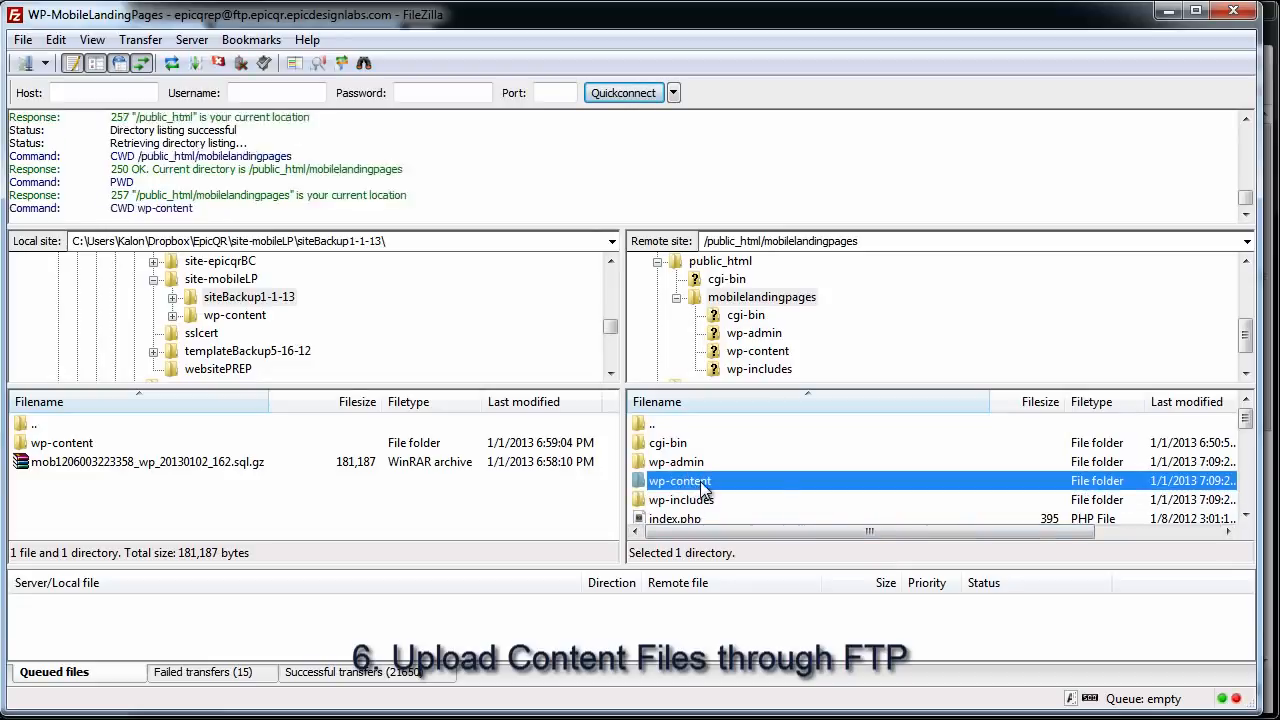
pyautogui.doubleClick(76, 446)
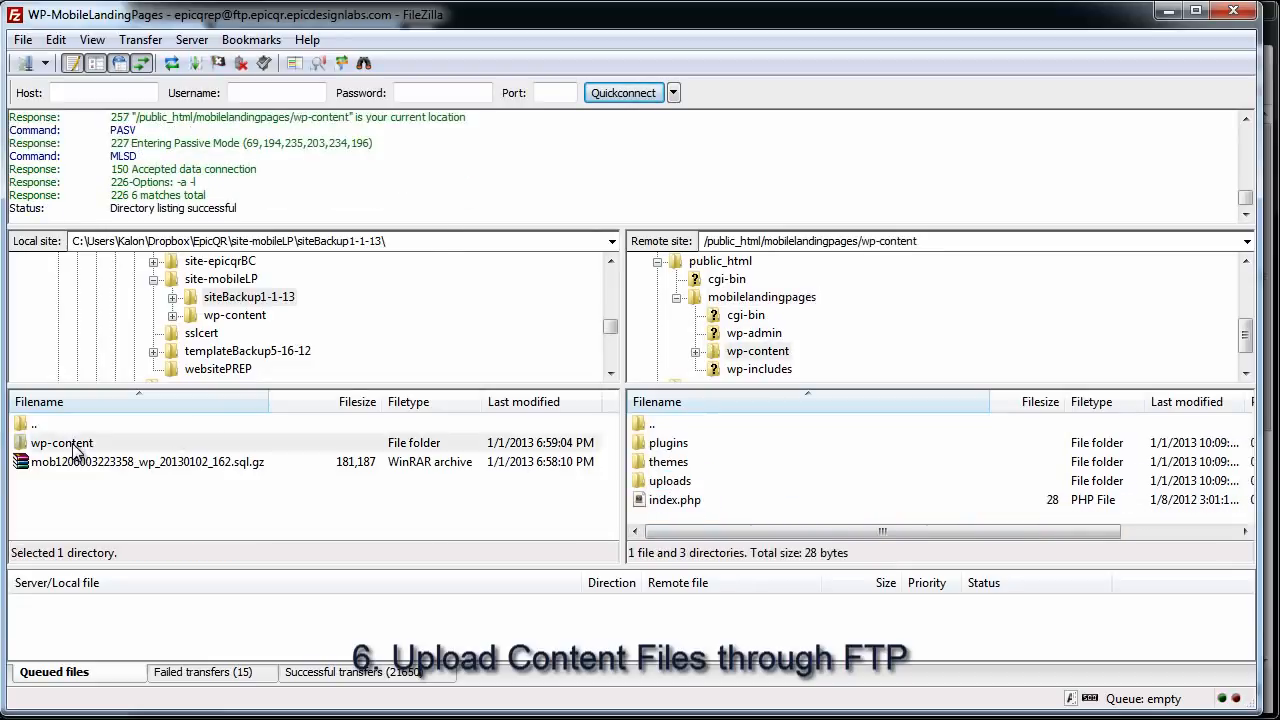
# Step: Delete the plugins, themes and uploads folders and index.php from the remote wp-content folder
pyautogui.click(672, 446)
pyautogui.keyDown('shift'); pyautogui.click(682, 483); pyautogui.keyUp('shift')
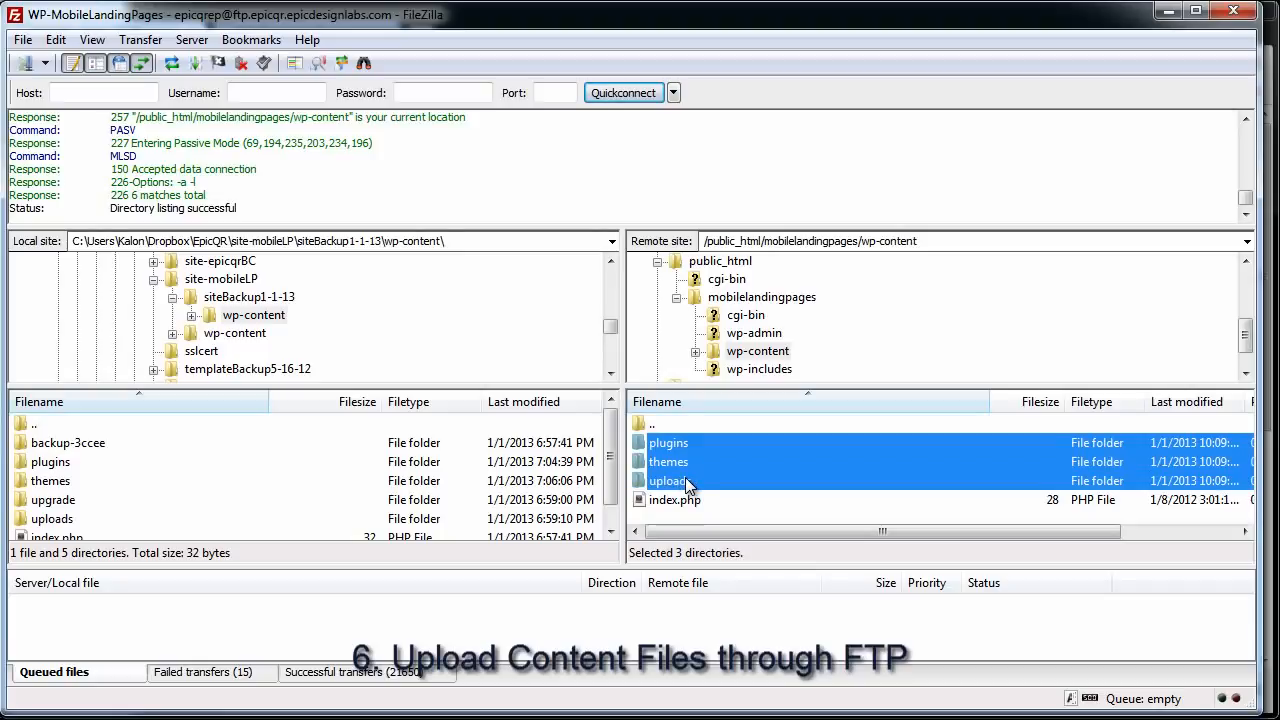
pyautogui.keyDown('shift'); pyautogui.click(690, 500); pyautogui.keyUp('shift')
pyautogui.press('Delete')
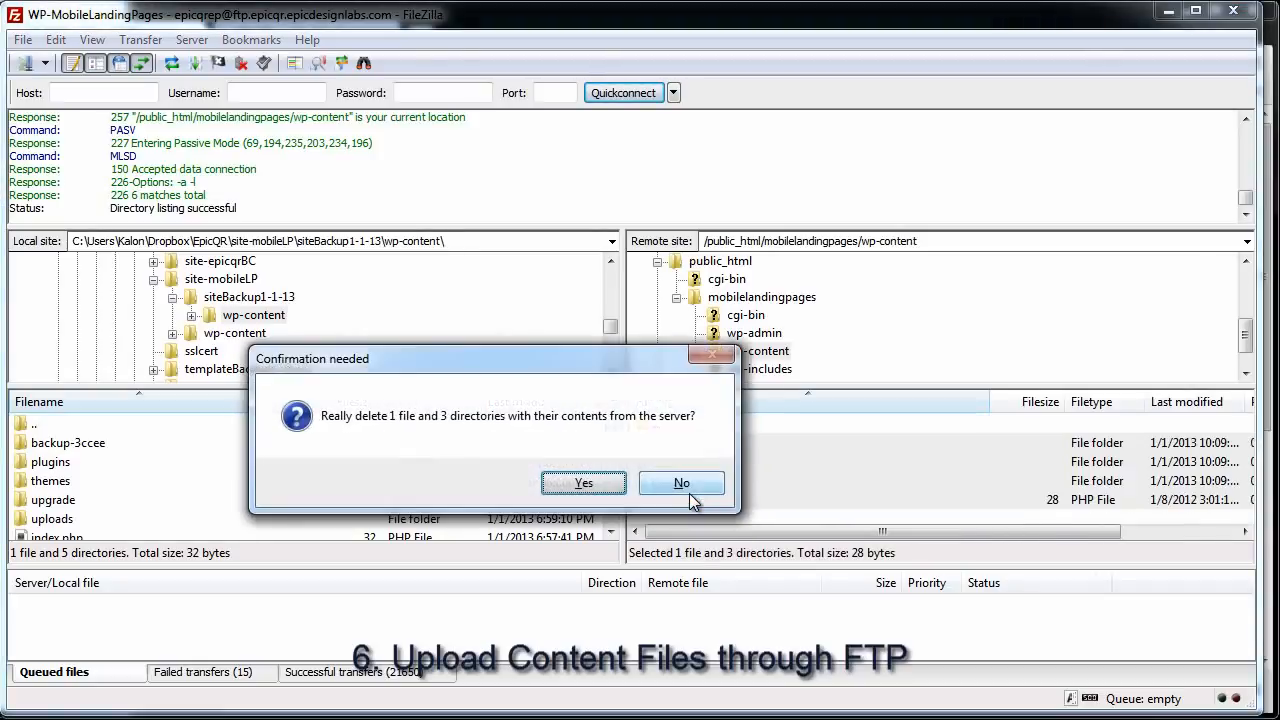
pyautogui.click(612, 484)
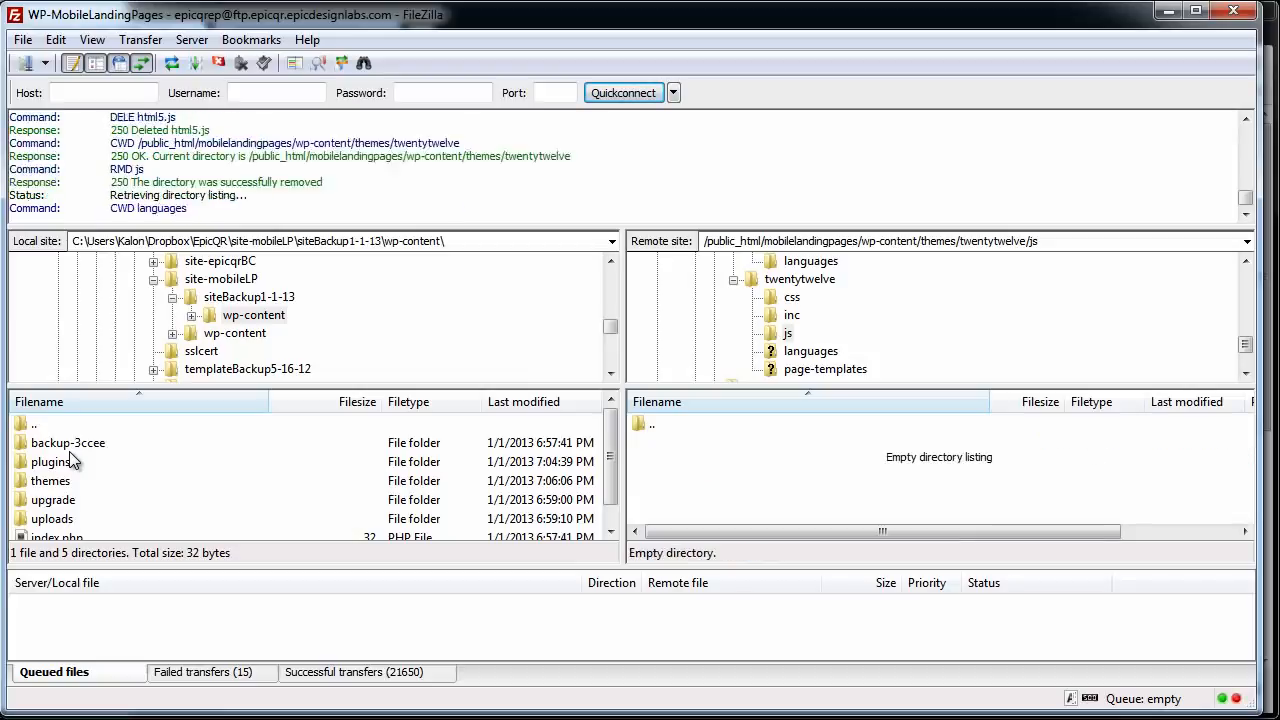
# Step: Upload all folders and index.php from the local siteBackup1-1-13 wp-content backup to the remote wp-content folder
pyautogui.click(64, 446)
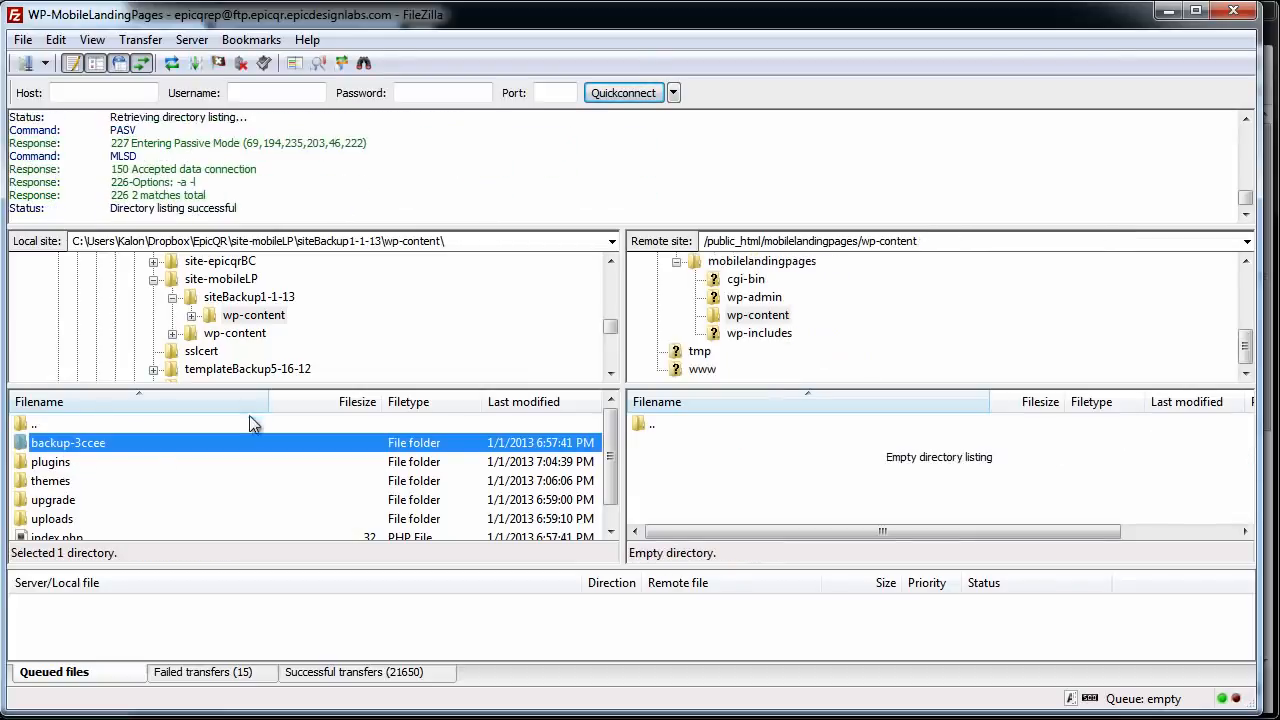
pyautogui.click(263, 300)
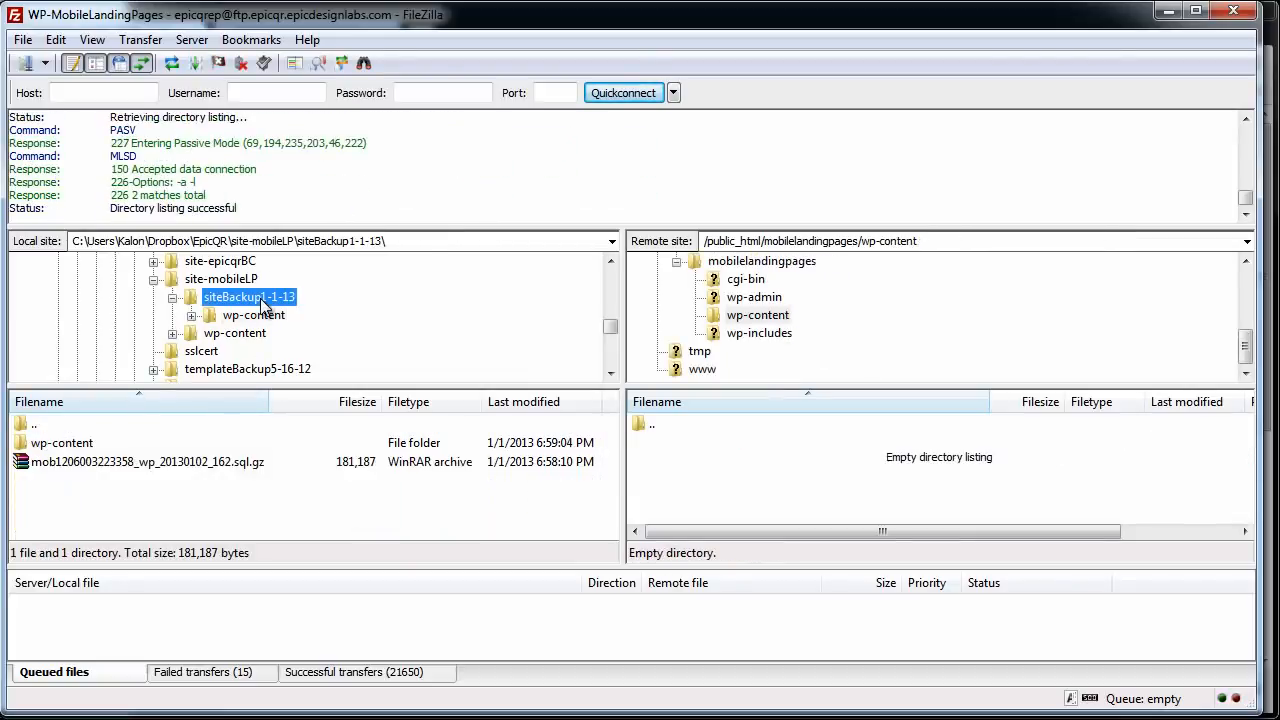
pyautogui.click(64, 446)
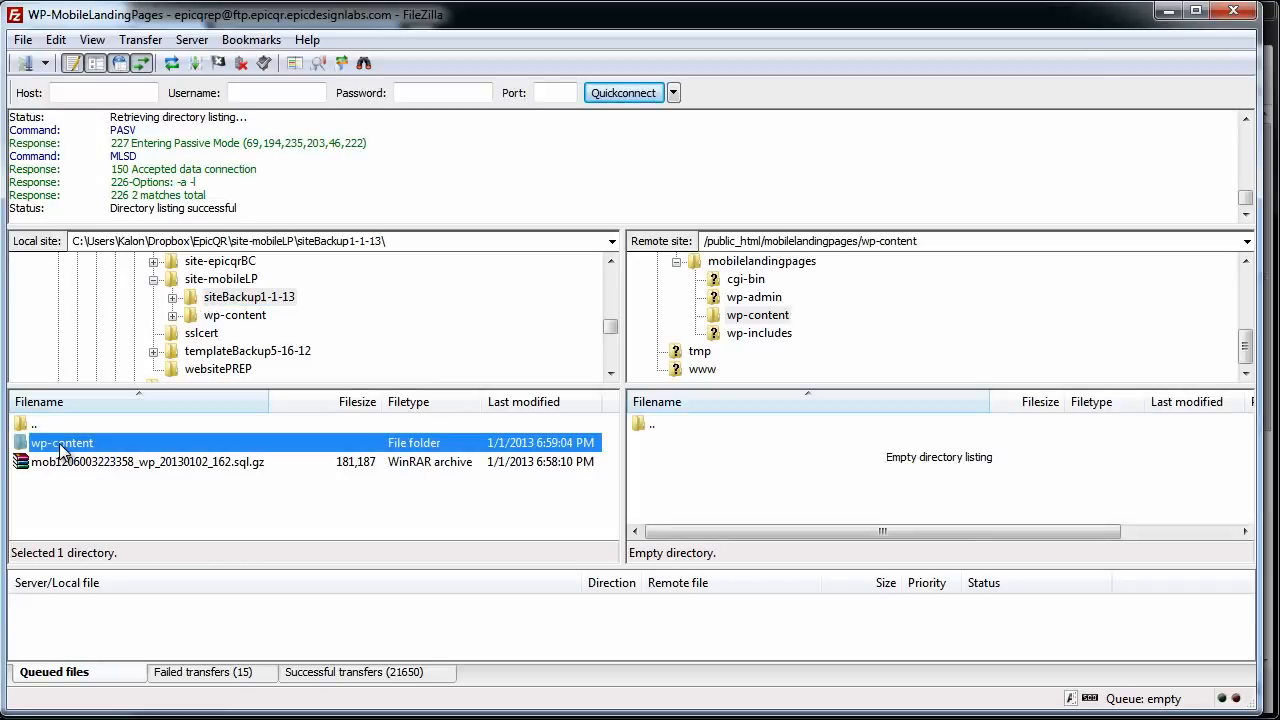
pyautogui.doubleClick(134, 444)
pyautogui.scroll(-1, 63, 525)
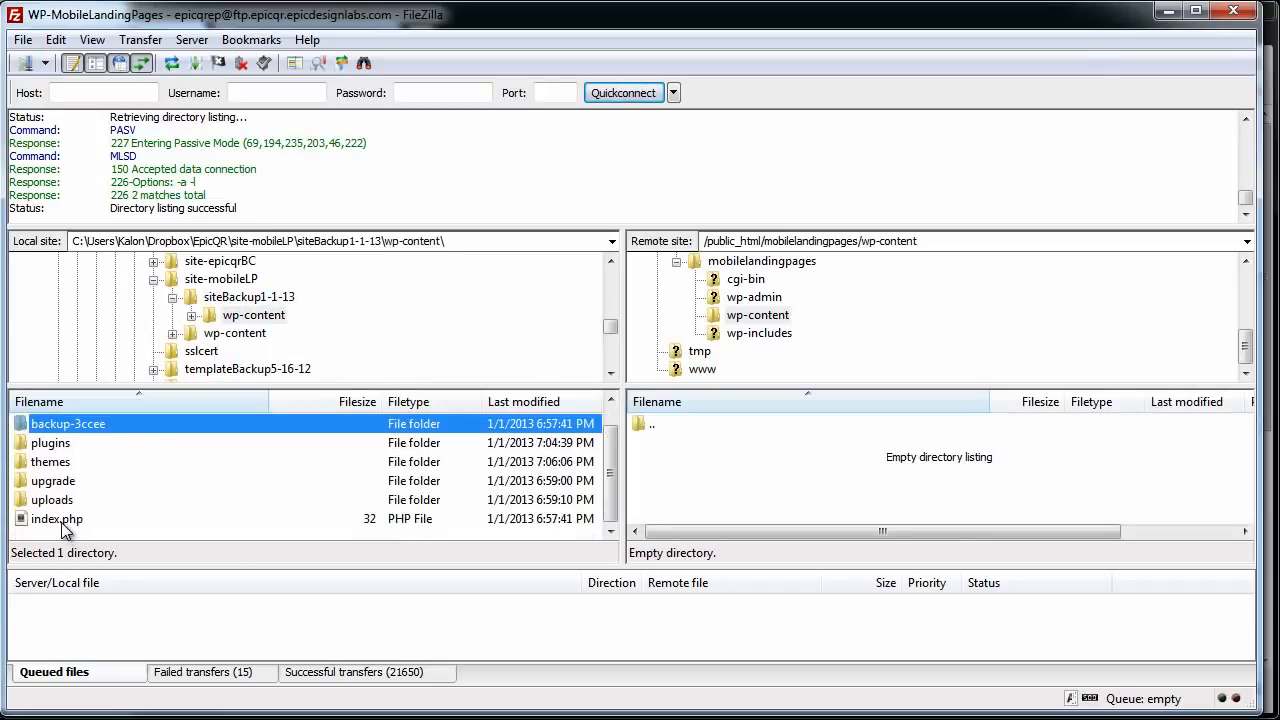
pyautogui.keyDown('shift'); pyautogui.click(61, 521); pyautogui.keyUp('shift')
pyautogui.rightClick(84, 424)
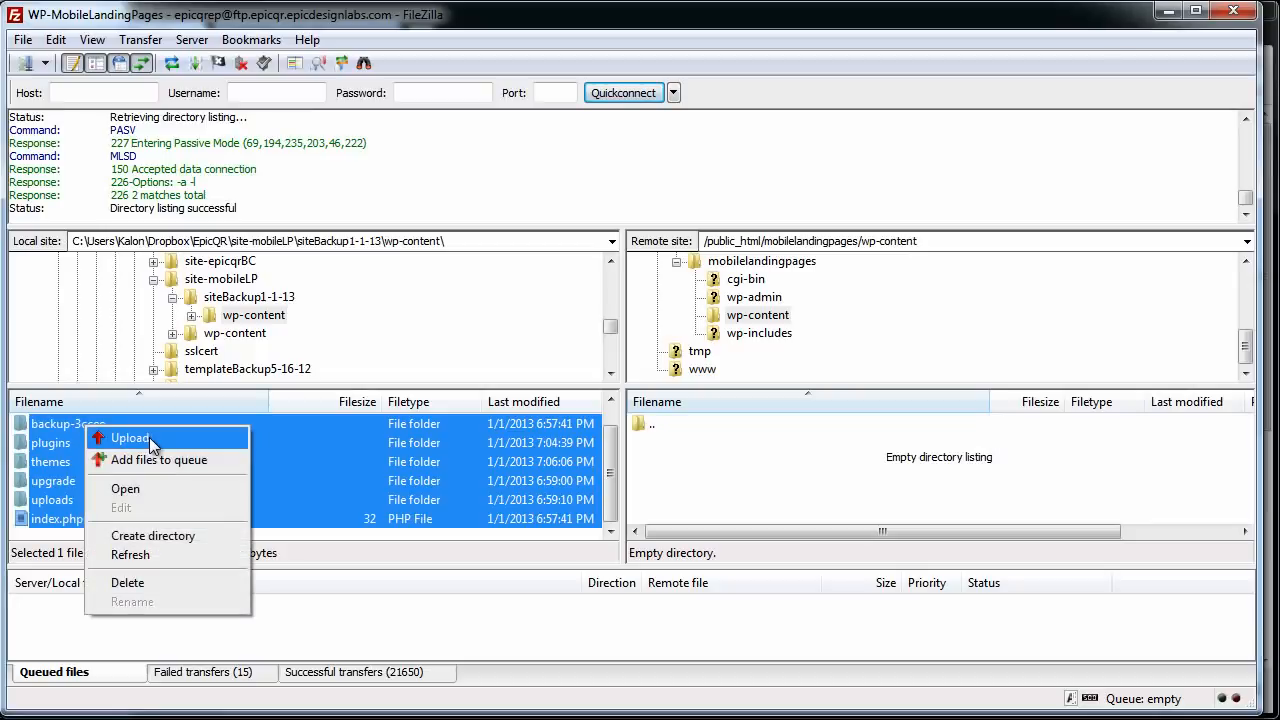
pyautogui.click(149, 437)
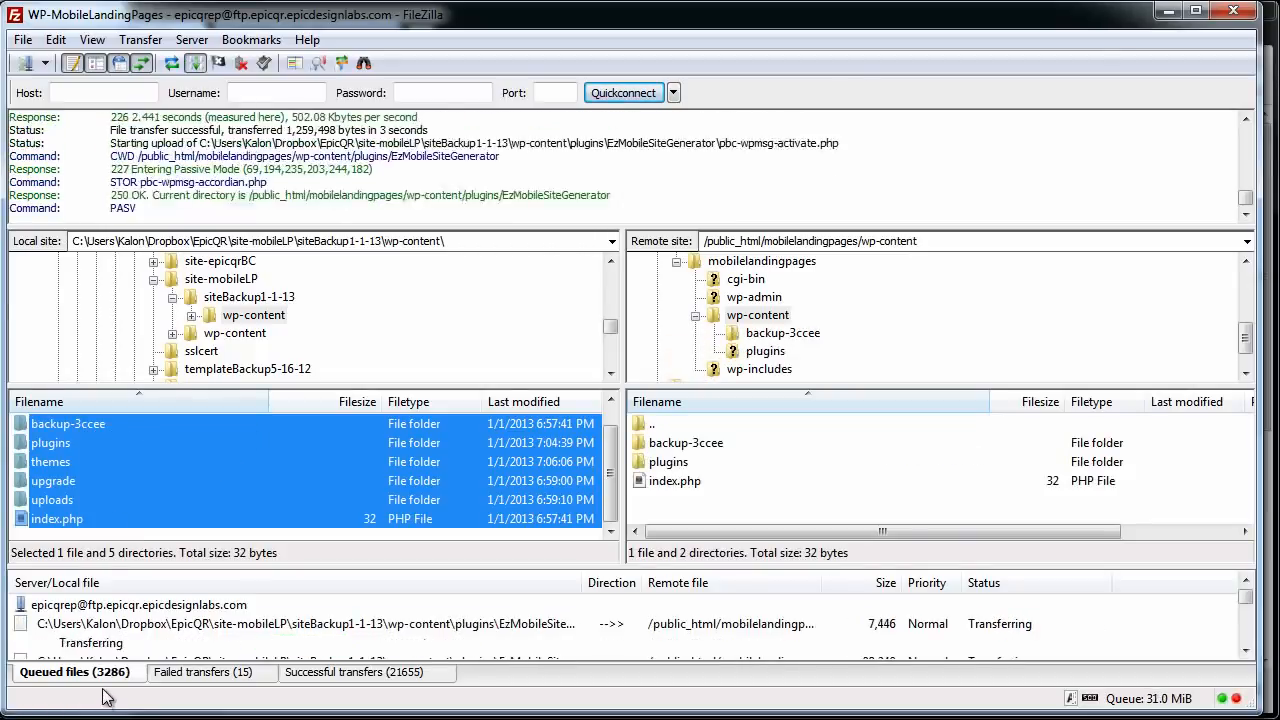
# Step: Switch from FileZilla to the browser, return to the cPanel home page and open phpMyAdmin
pyautogui.click(1168, 10)
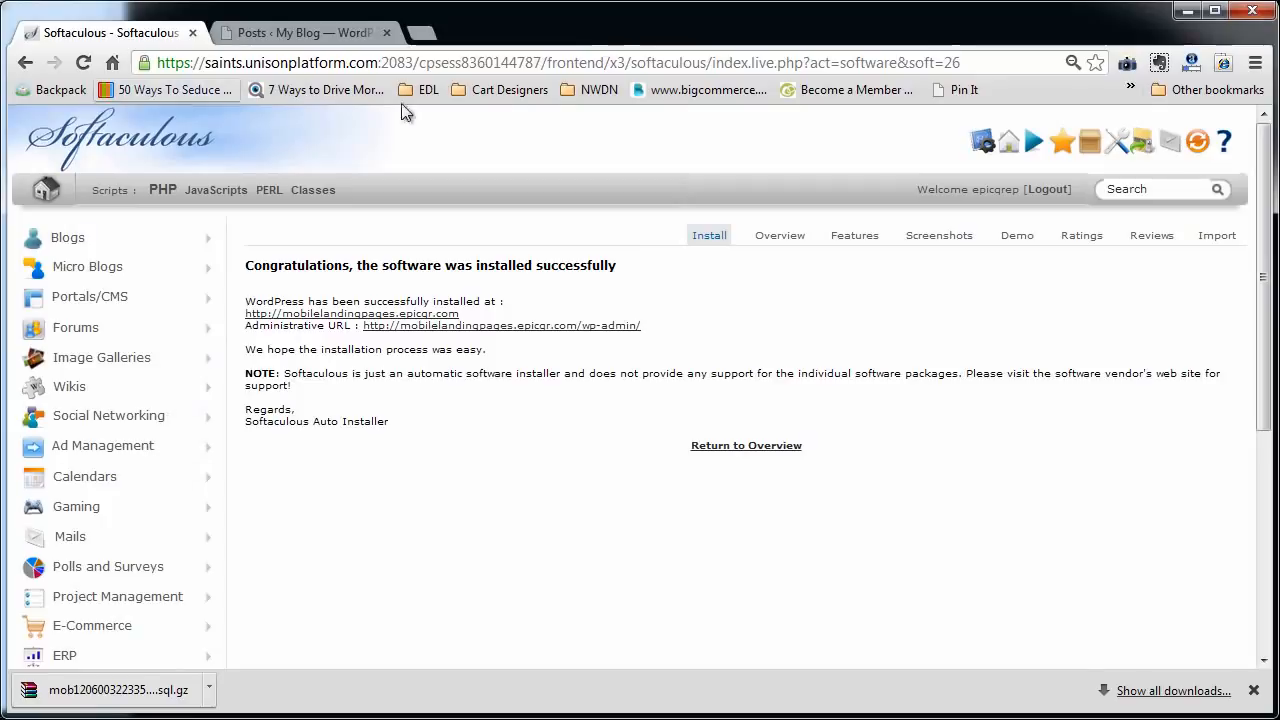
pyautogui.click(980, 142)
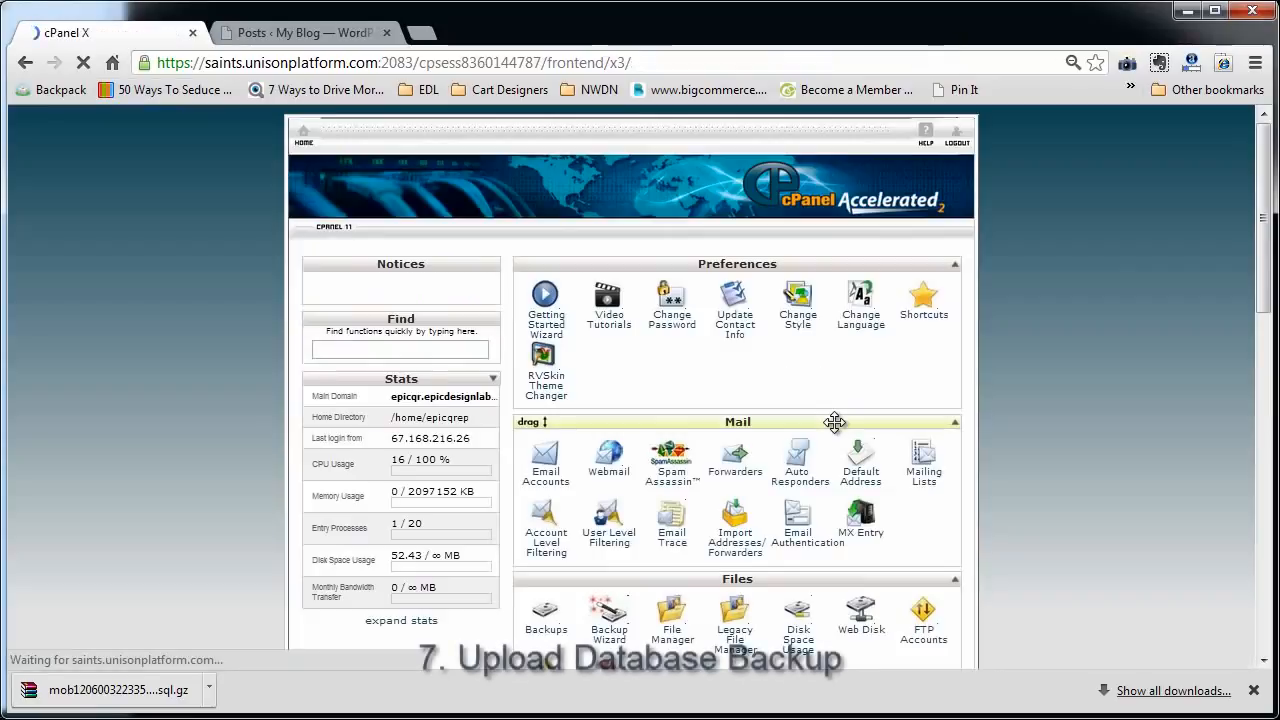
pyautogui.scroll(-5, 616, 470)
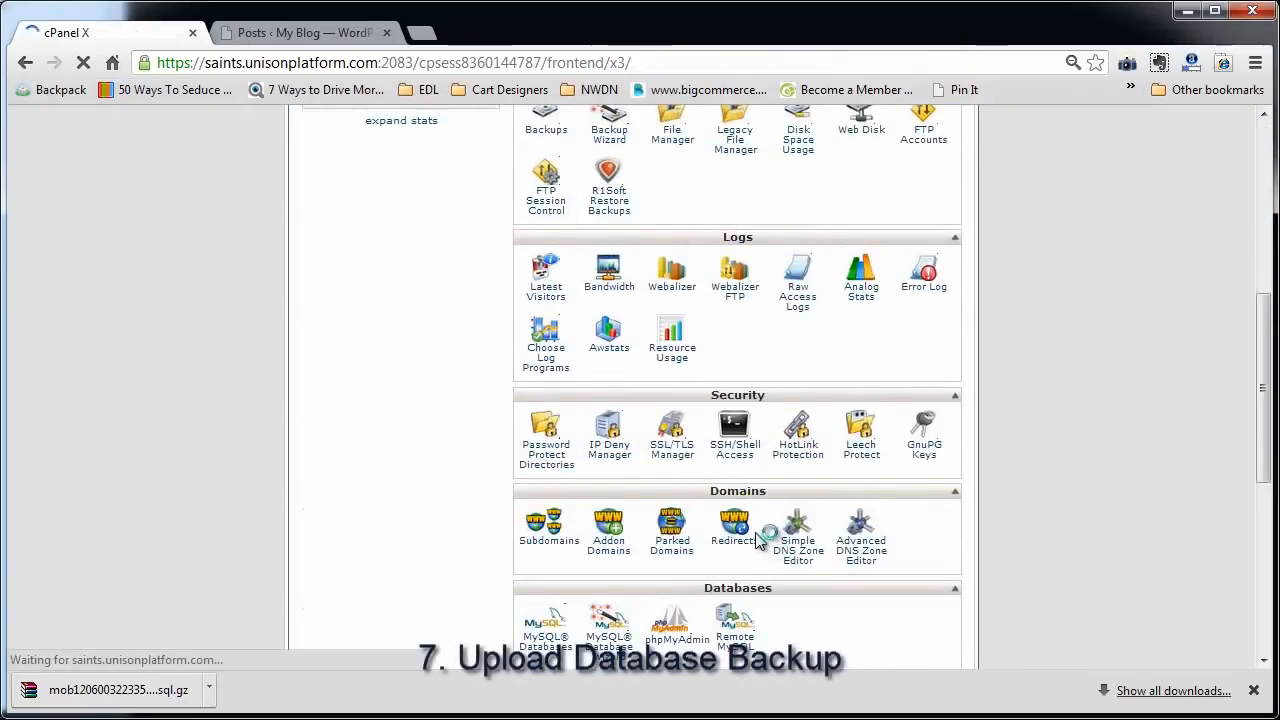
pyautogui.scroll(-1, 799, 572)
pyautogui.scroll(-5, 799, 572)
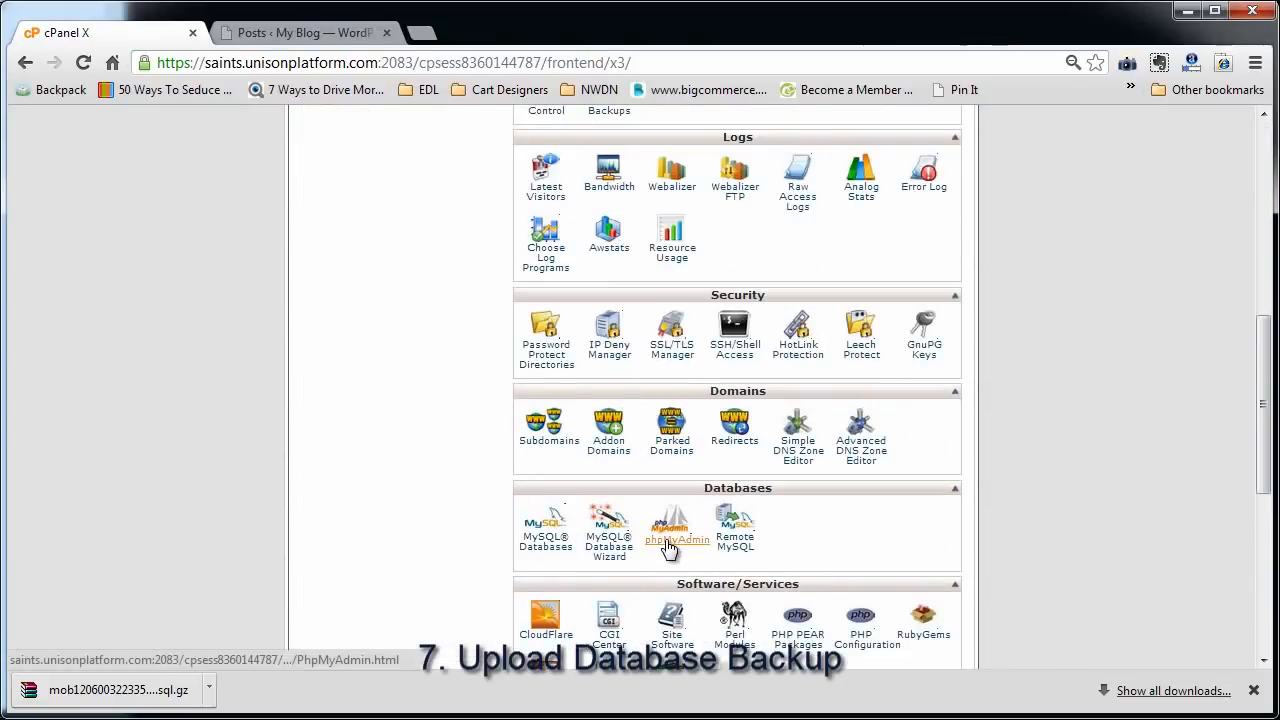
pyautogui.click(668, 546)
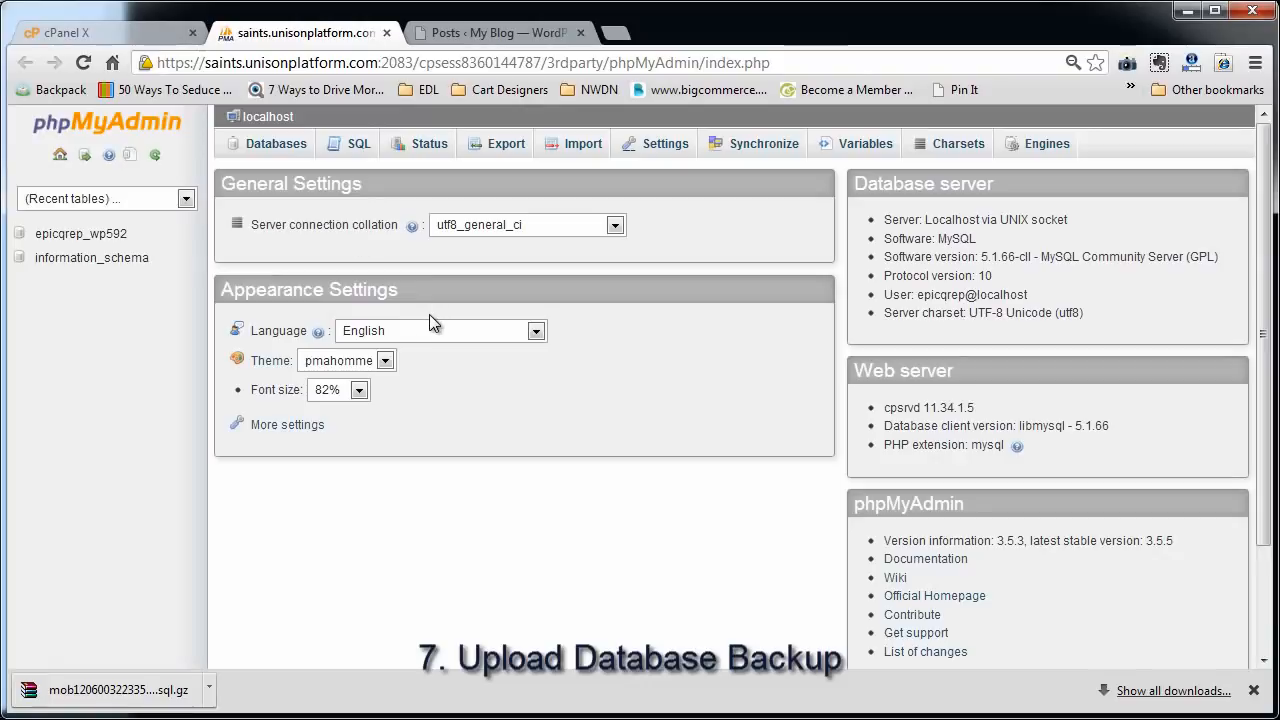
# Step: Open the epicqrep_wp592 database and browse the rows of its wp_options table
pyautogui.click(102, 258)
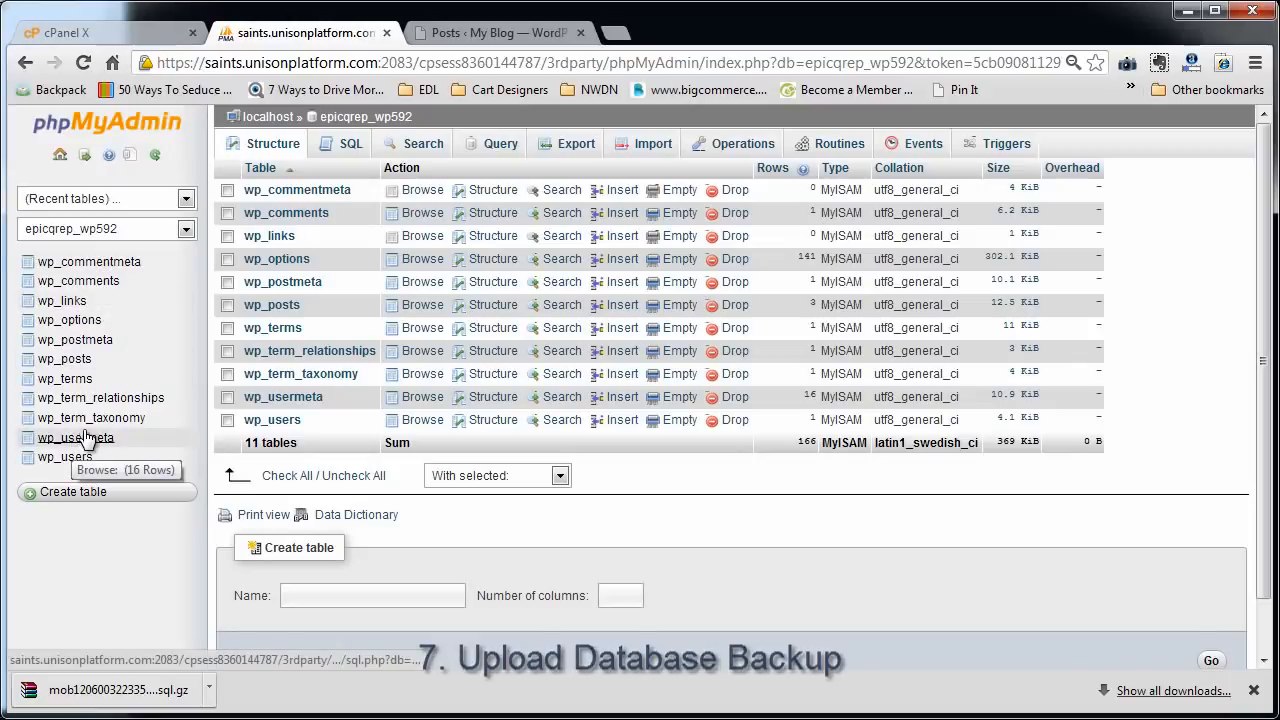
pyautogui.click(88, 322)
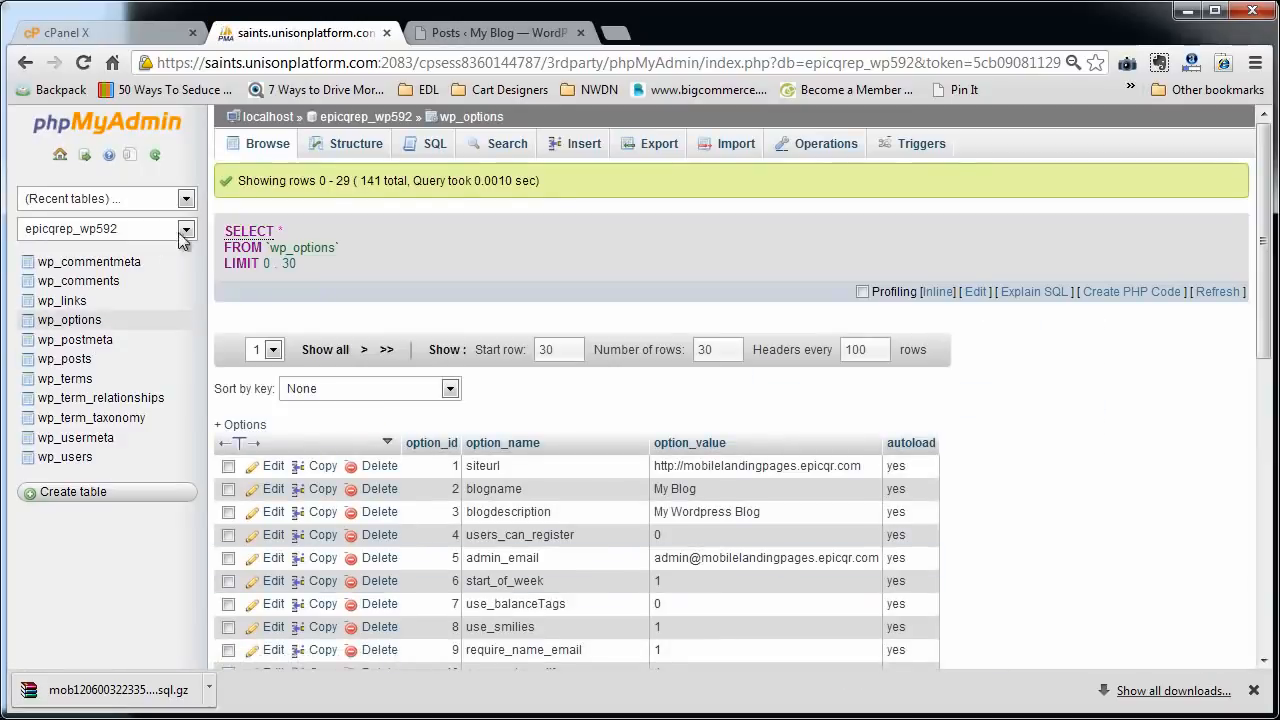
pyautogui.scroll(-3, 399, 494)
pyautogui.scroll(-4, 399, 494)
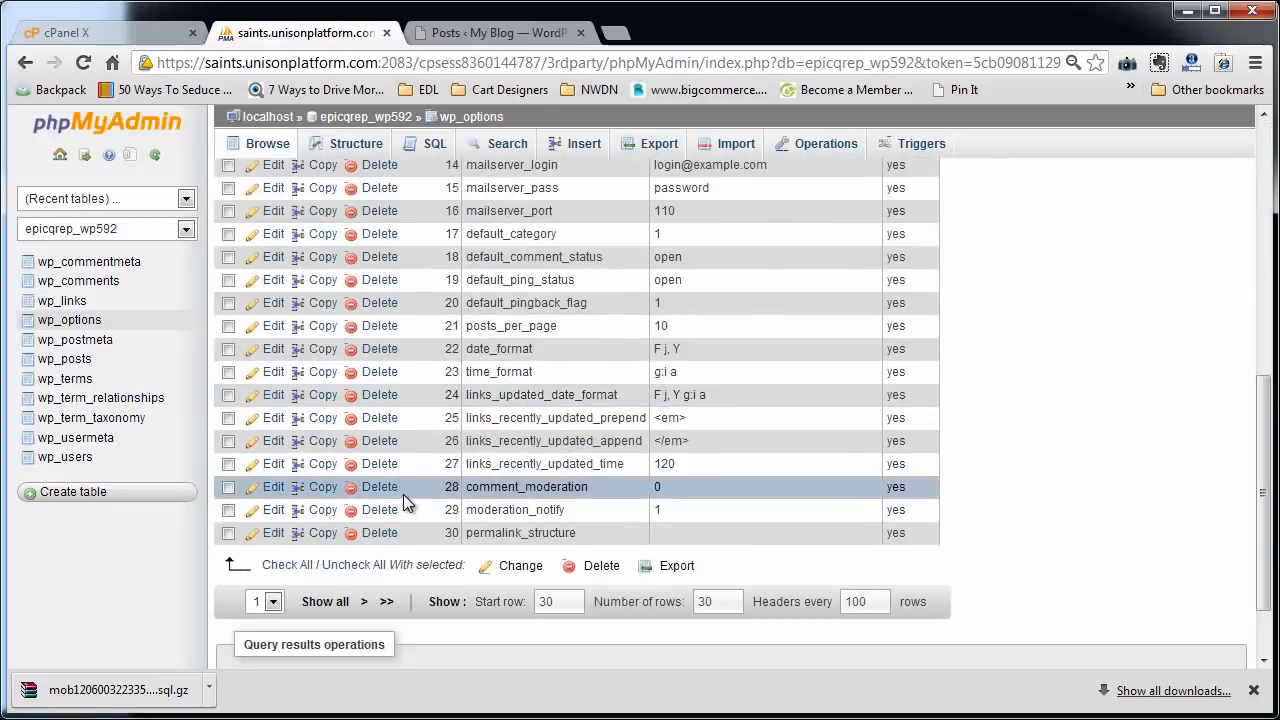
pyautogui.scroll(6, 403, 500)
pyautogui.scroll(1, 400, 495)
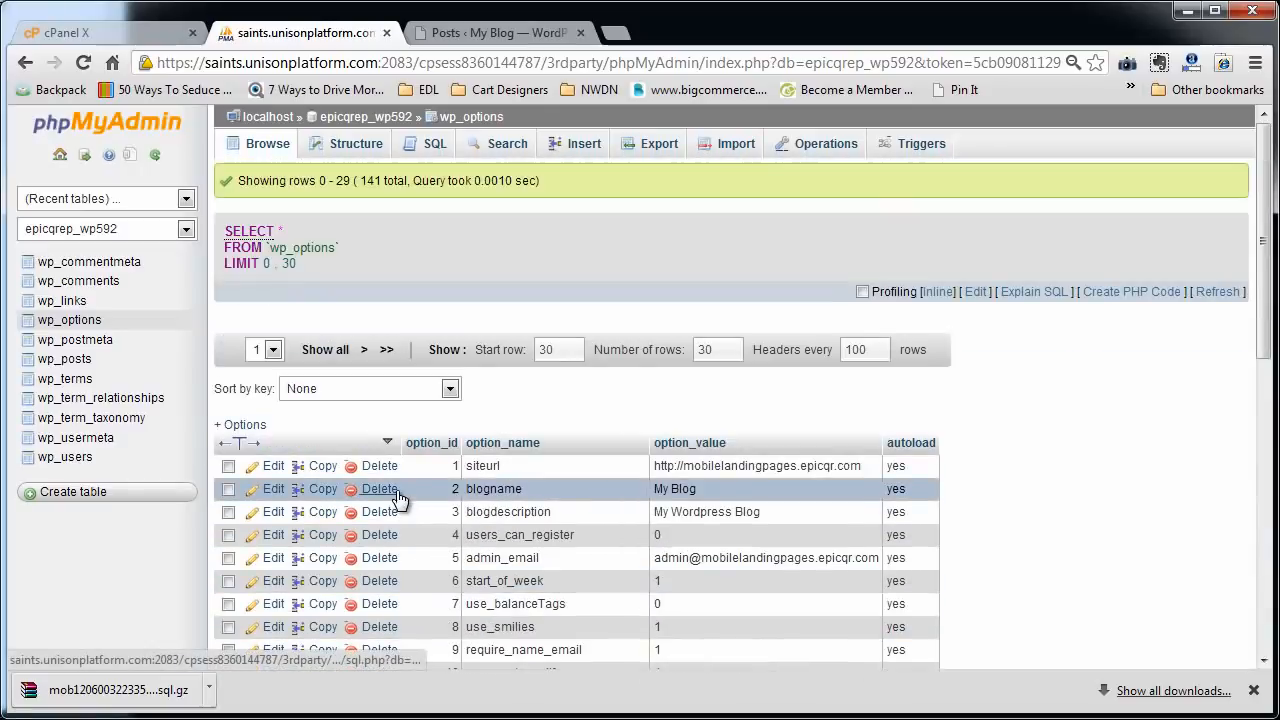
pyautogui.scroll(-1, 486, 323)
pyautogui.scroll(1, 580, 300)
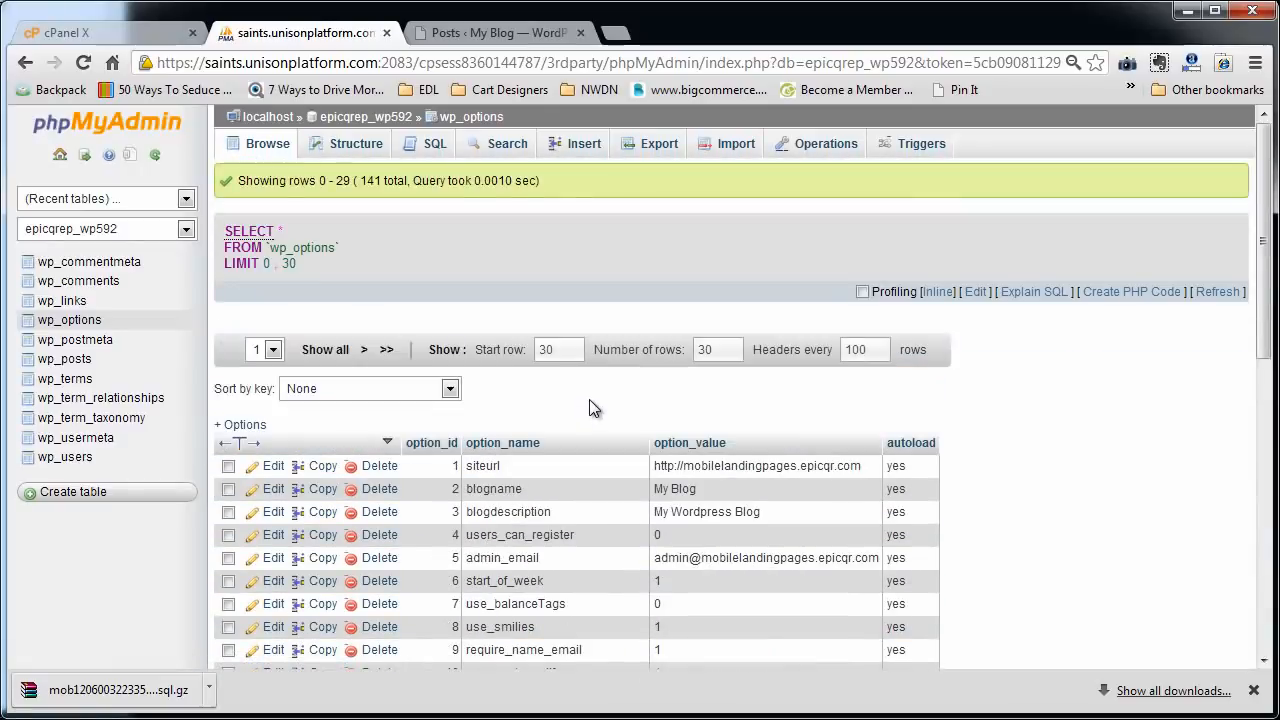
pyautogui.click(736, 148)
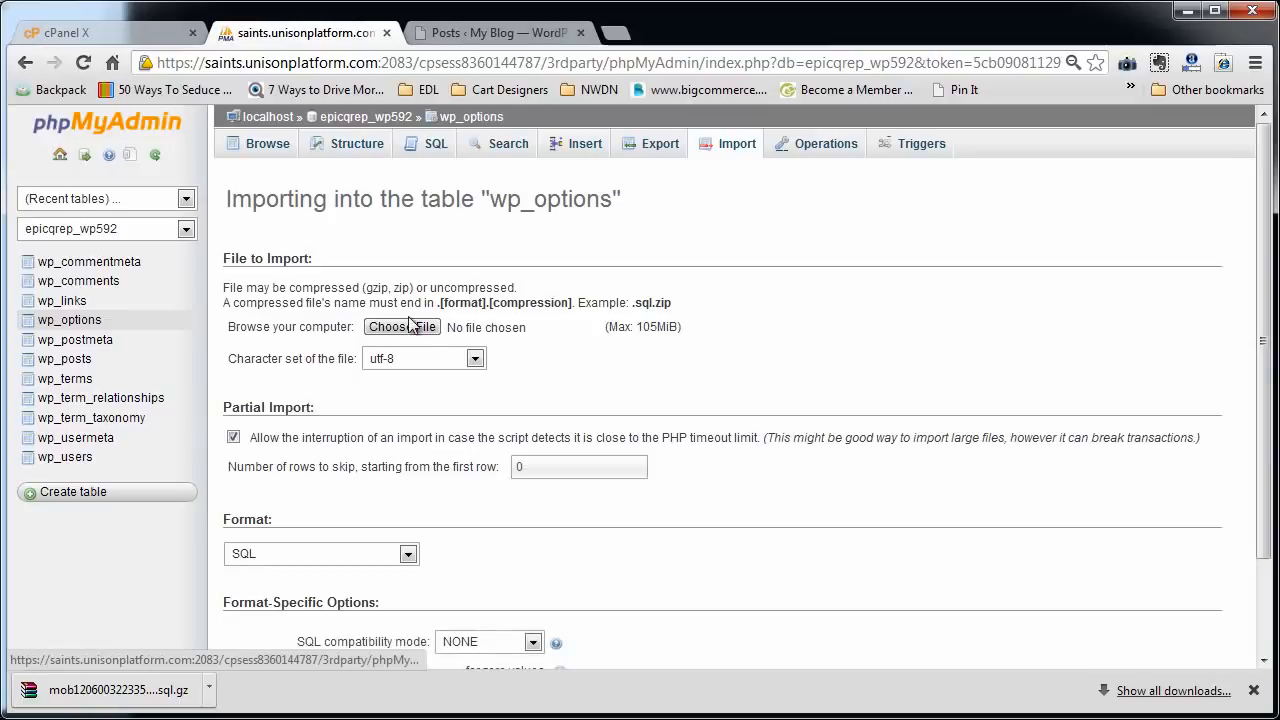
pyautogui.click(410, 328)
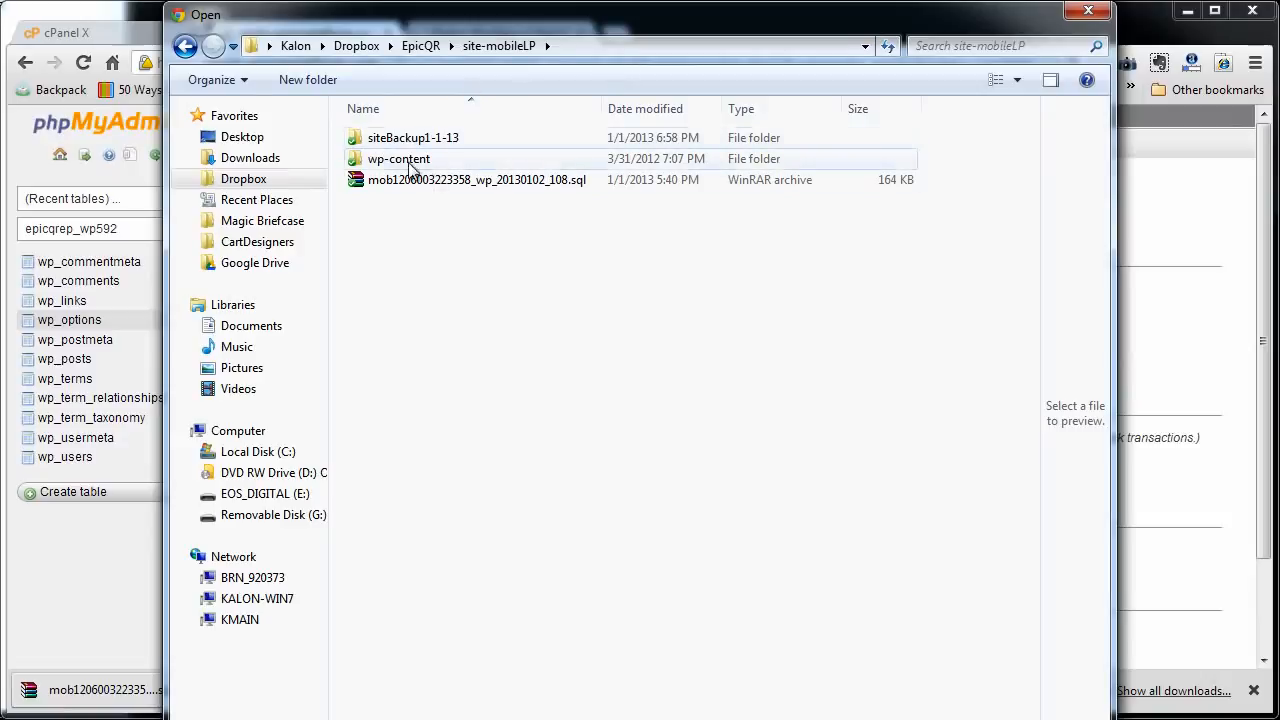
pyautogui.click(470, 180)
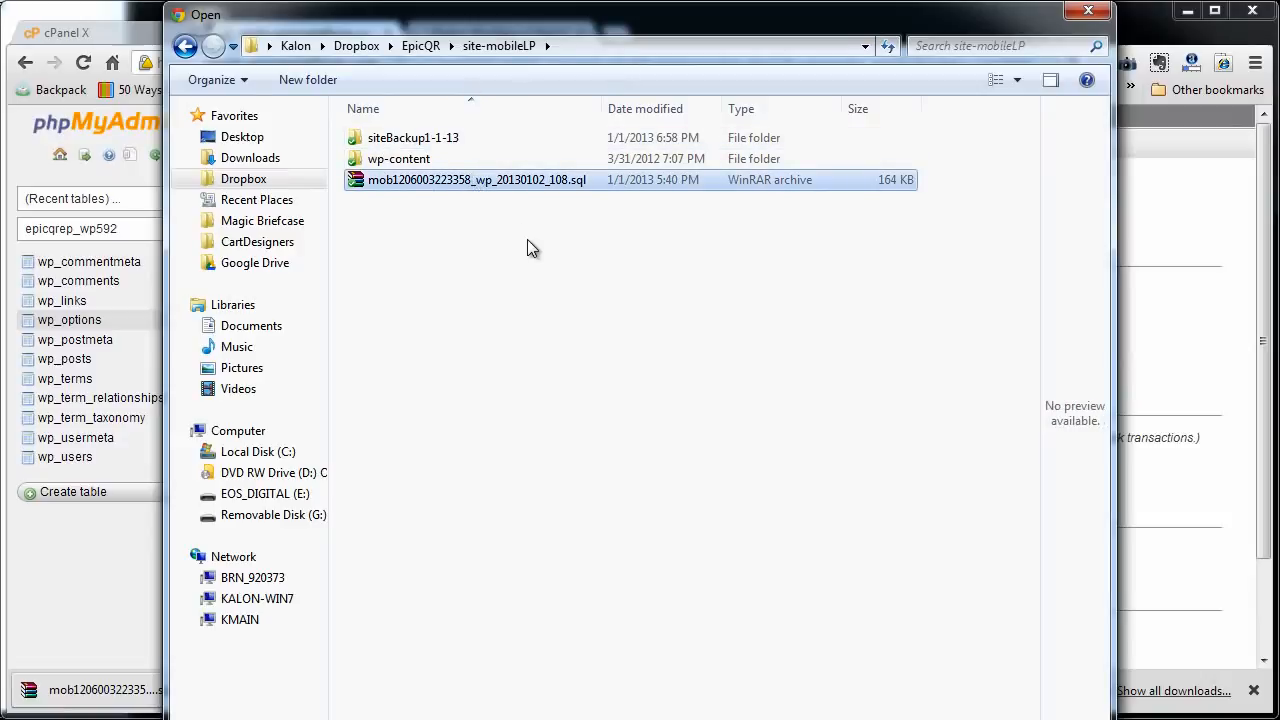
pyautogui.doubleClick(515, 182)
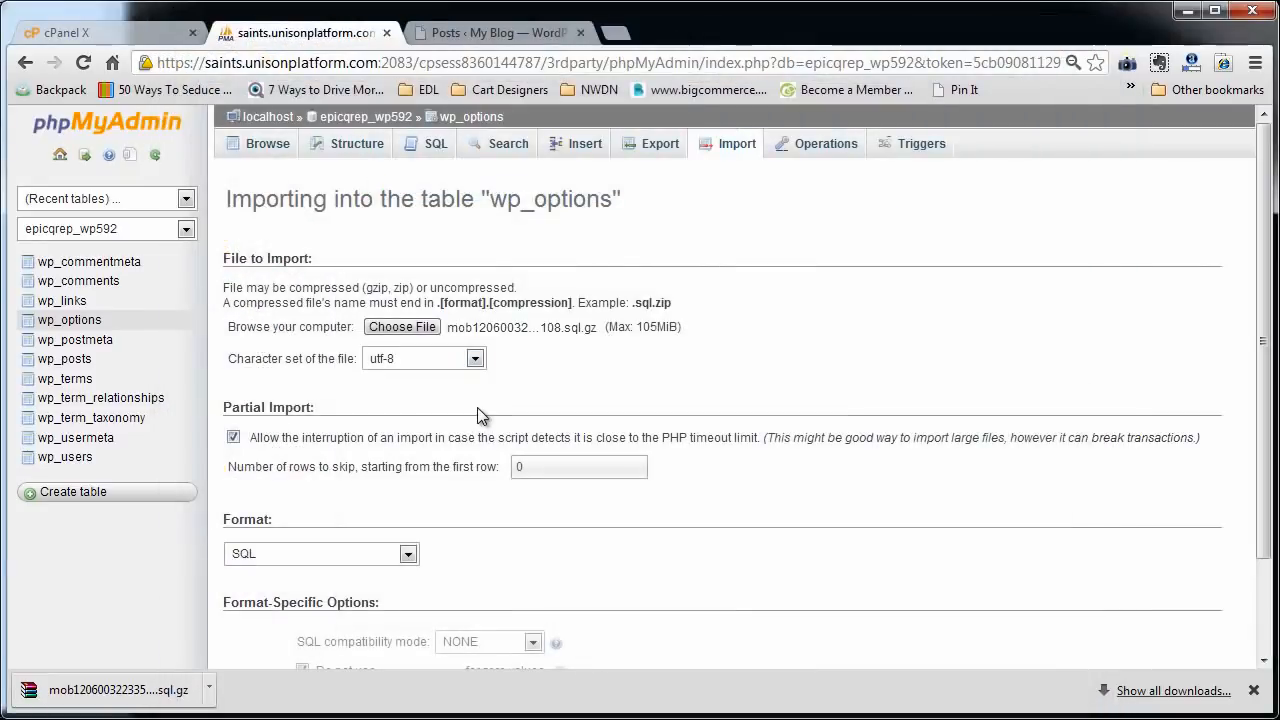
pyautogui.scroll(-2, 408, 560)
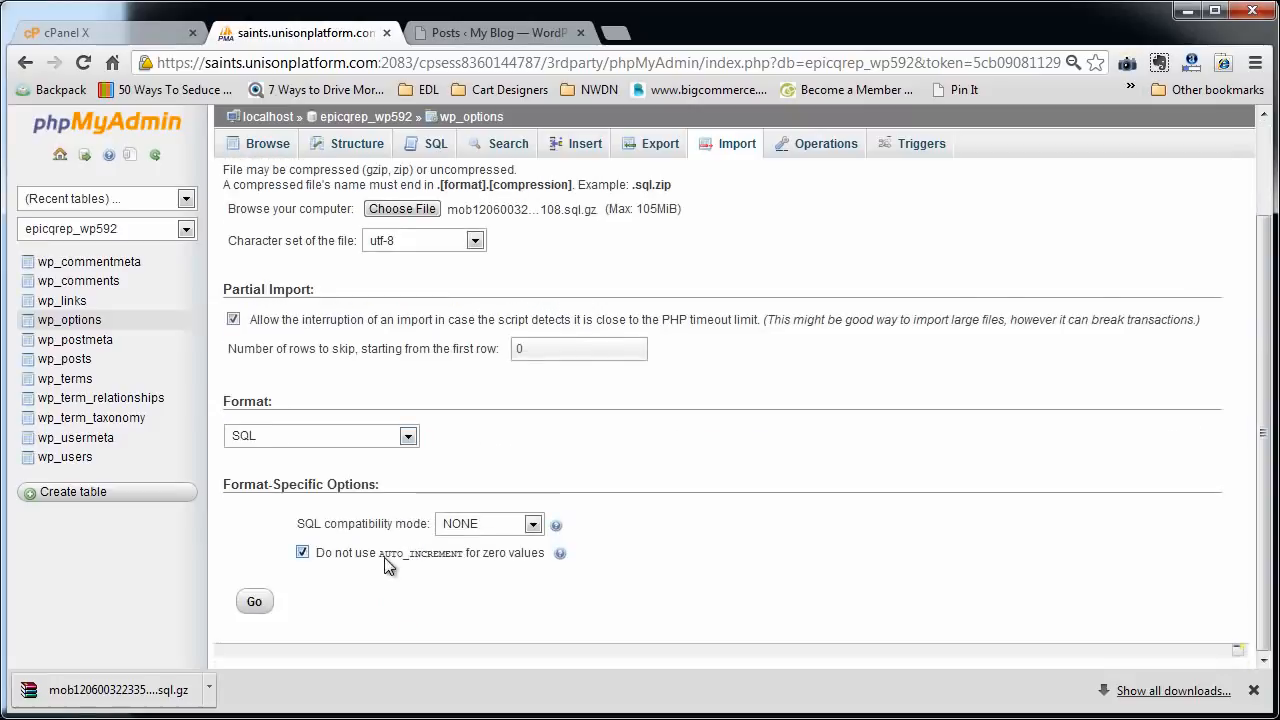
pyautogui.click(254, 601)
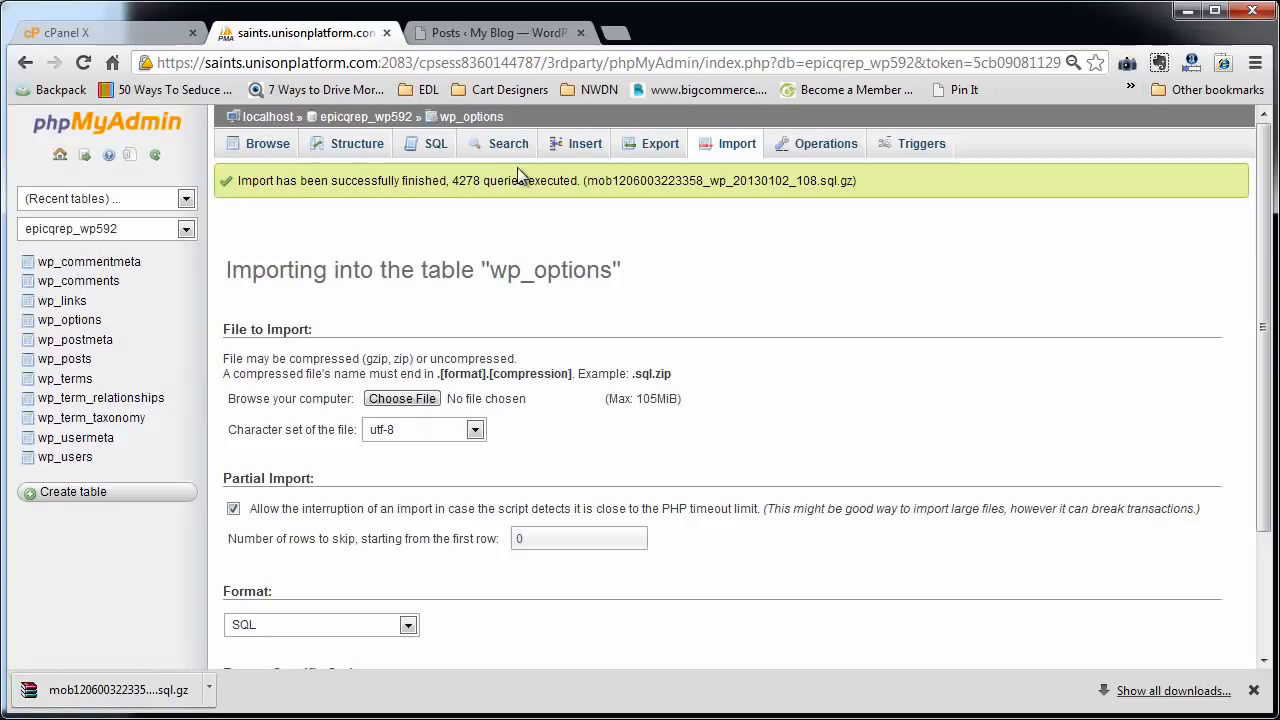
pyautogui.moveTo(451, 180); pyautogui.dragTo(490, 181)
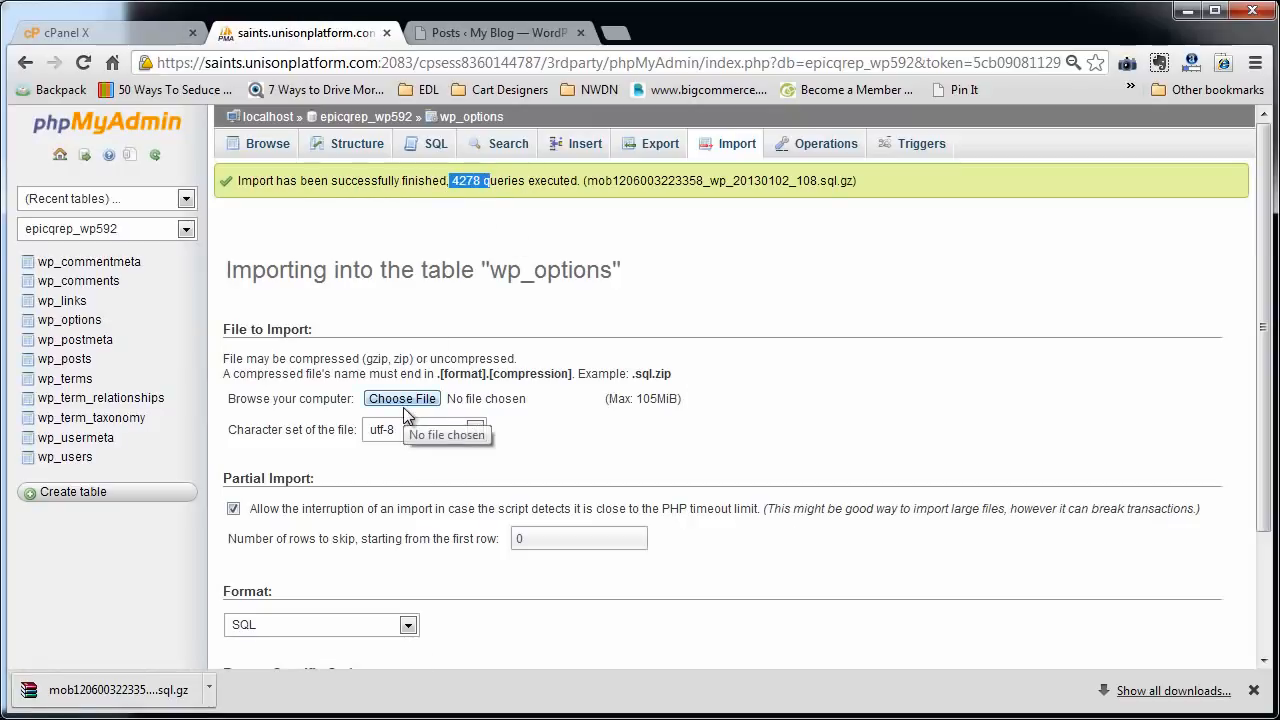
# Step: Reload the wp_options table and check the restored siteurl value, leaving its URL unedited
pyautogui.click(85, 320)
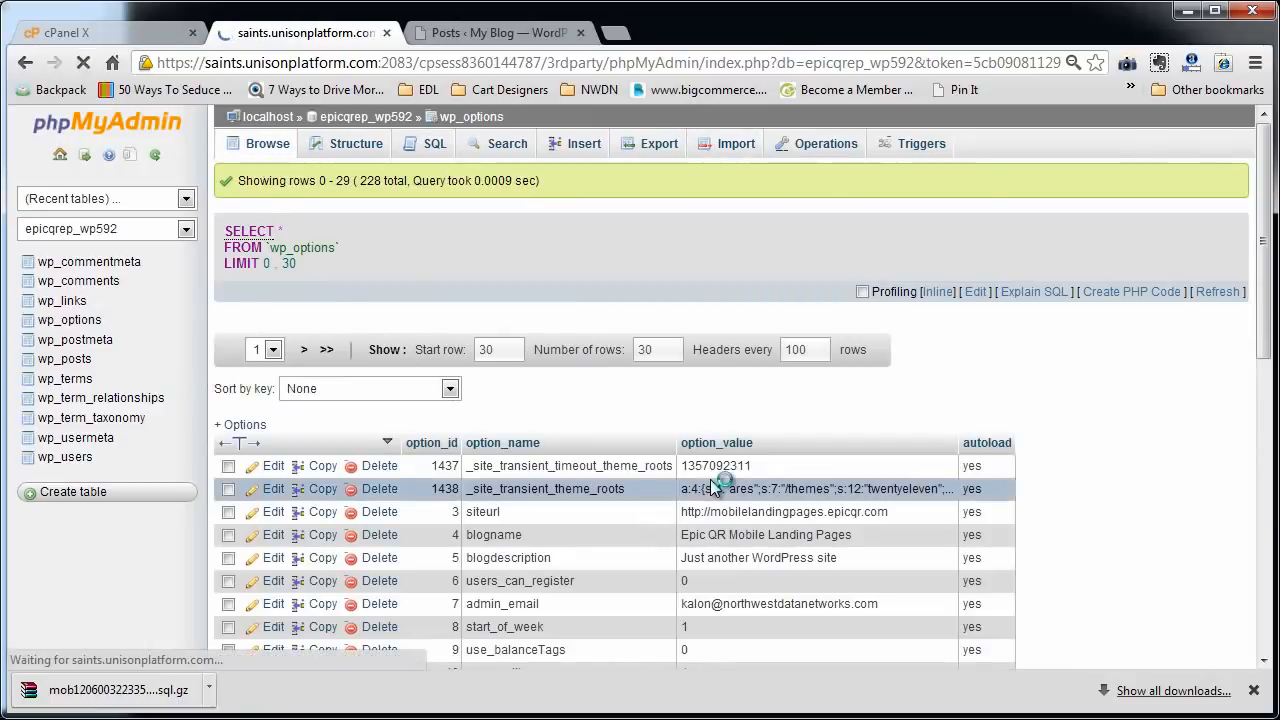
pyautogui.scroll(-3, 759, 485)
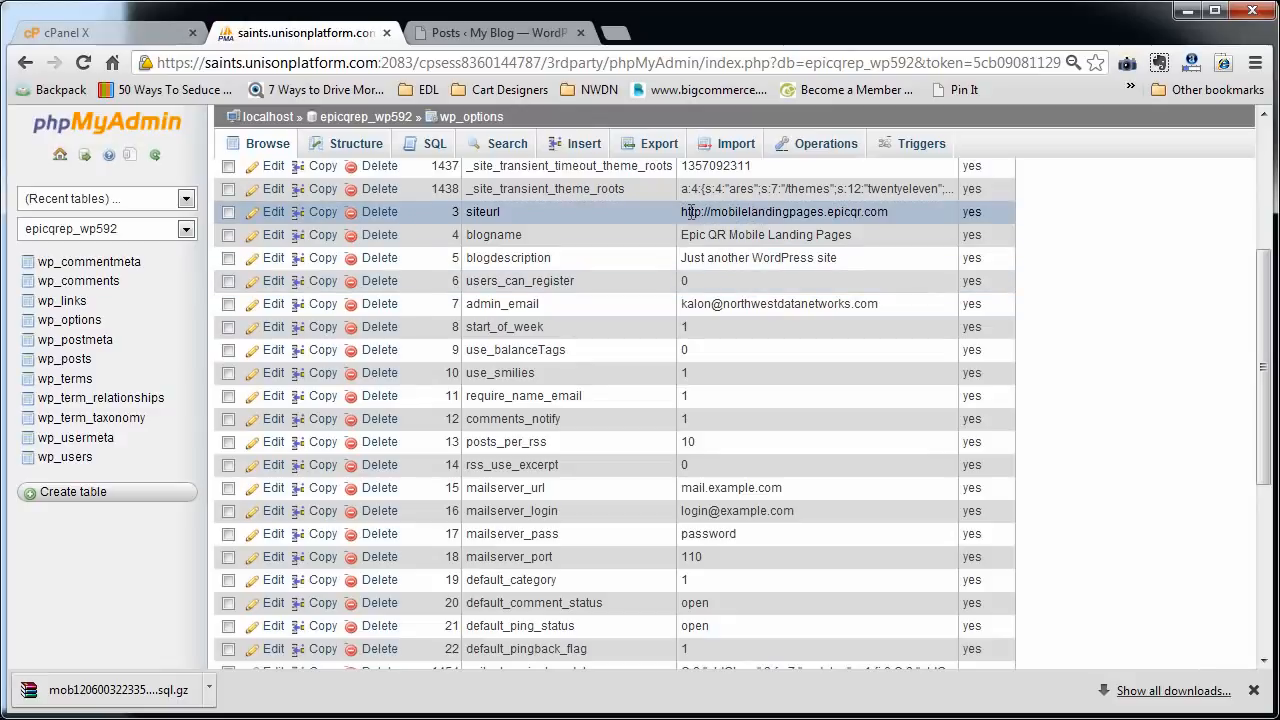
pyautogui.doubleClick(733, 211)
pyautogui.moveTo(894, 210); pyautogui.dragTo(690, 206)
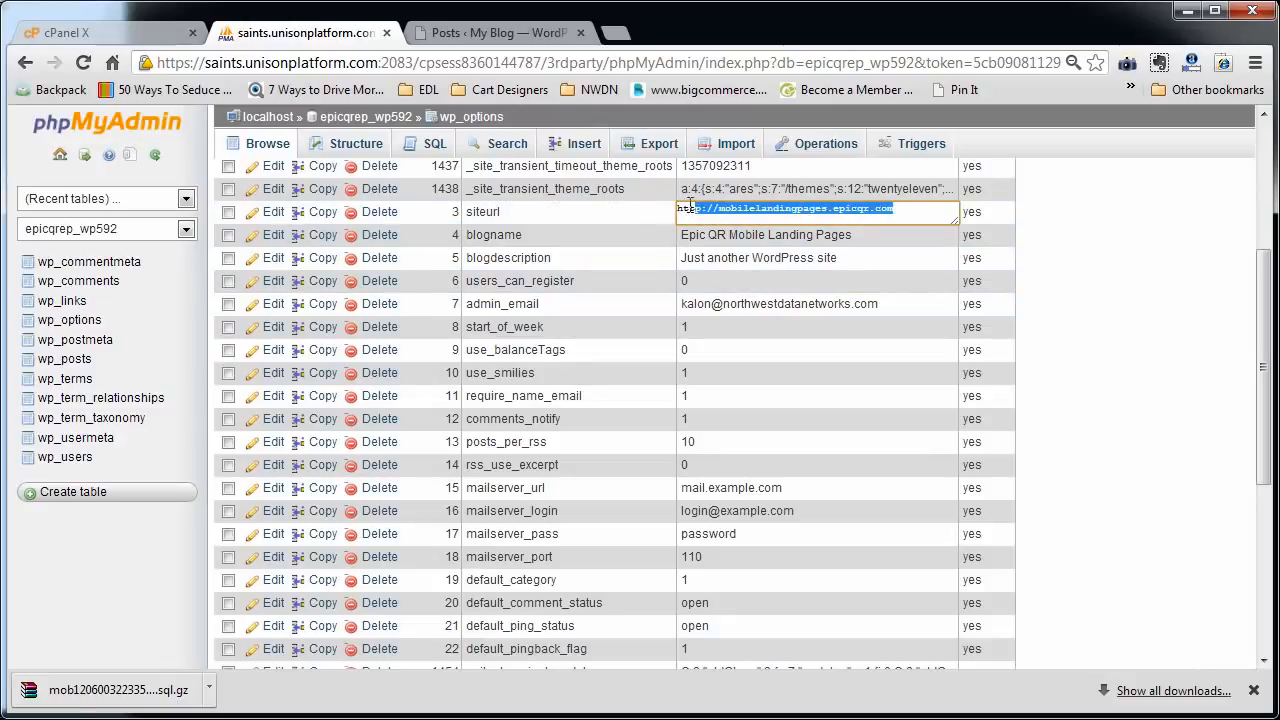
pyautogui.click(911, 209)
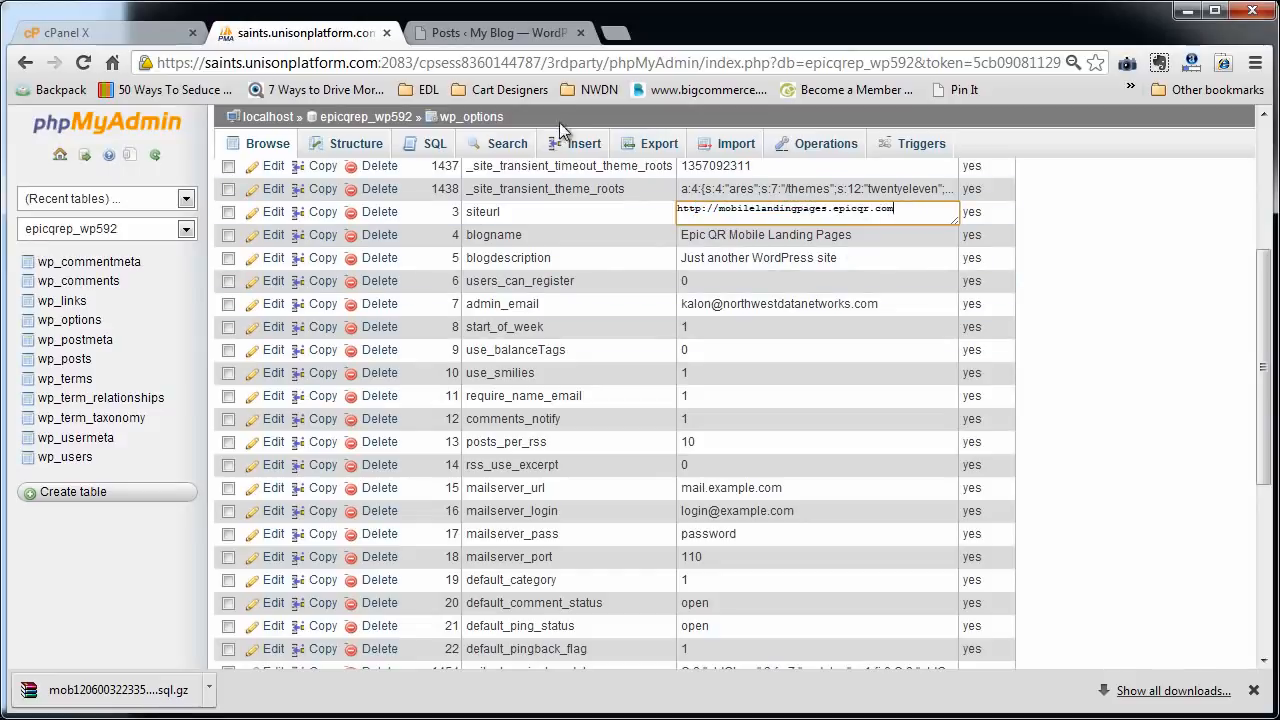
# Step: Open the blog's front end in a new tab and activate the Twenty Twelve theme in the WordPress admin
pyautogui.click(489, 32)
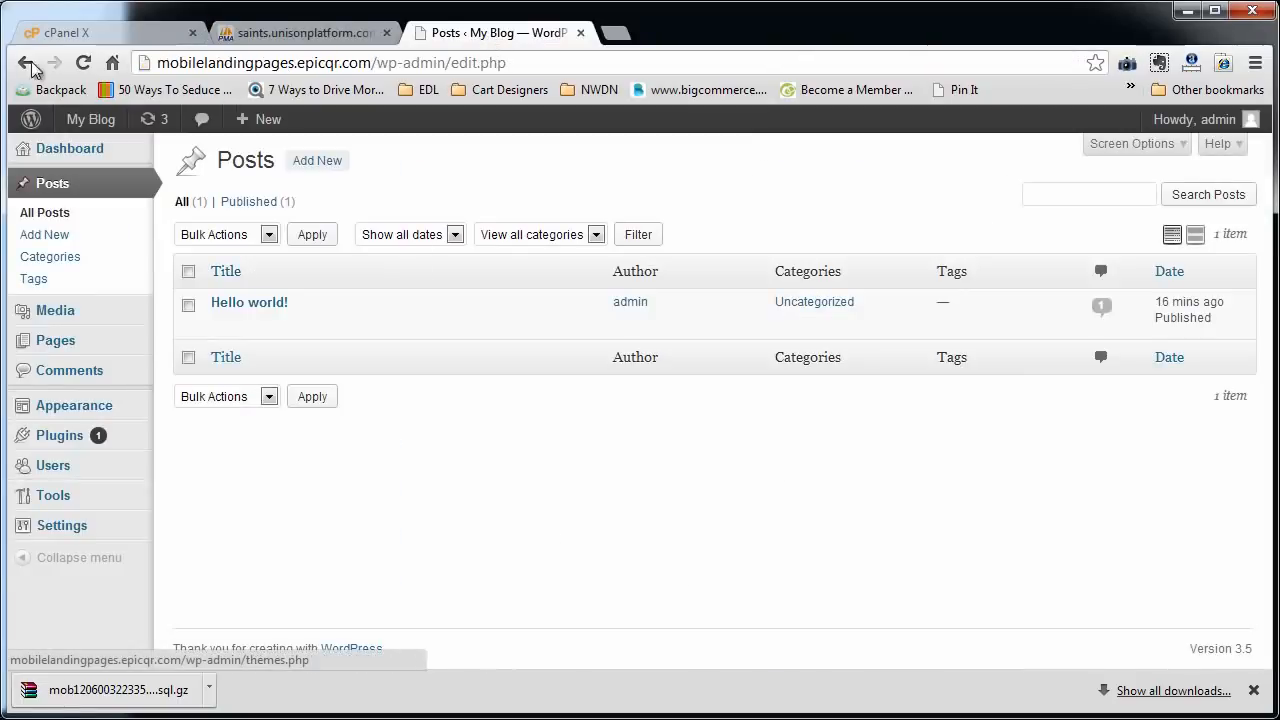
pyautogui.moveTo(84, 127)
pyautogui.rightClick(95, 153)
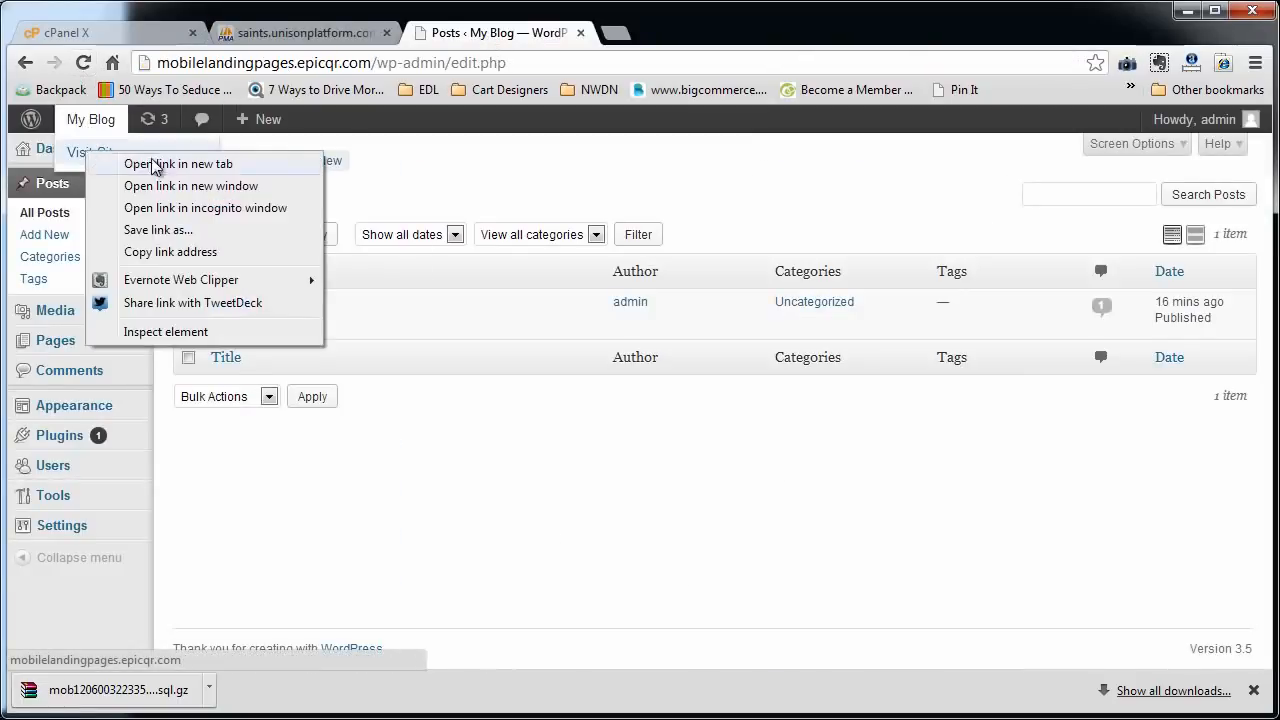
pyautogui.click(160, 163)
pyautogui.click(655, 33)
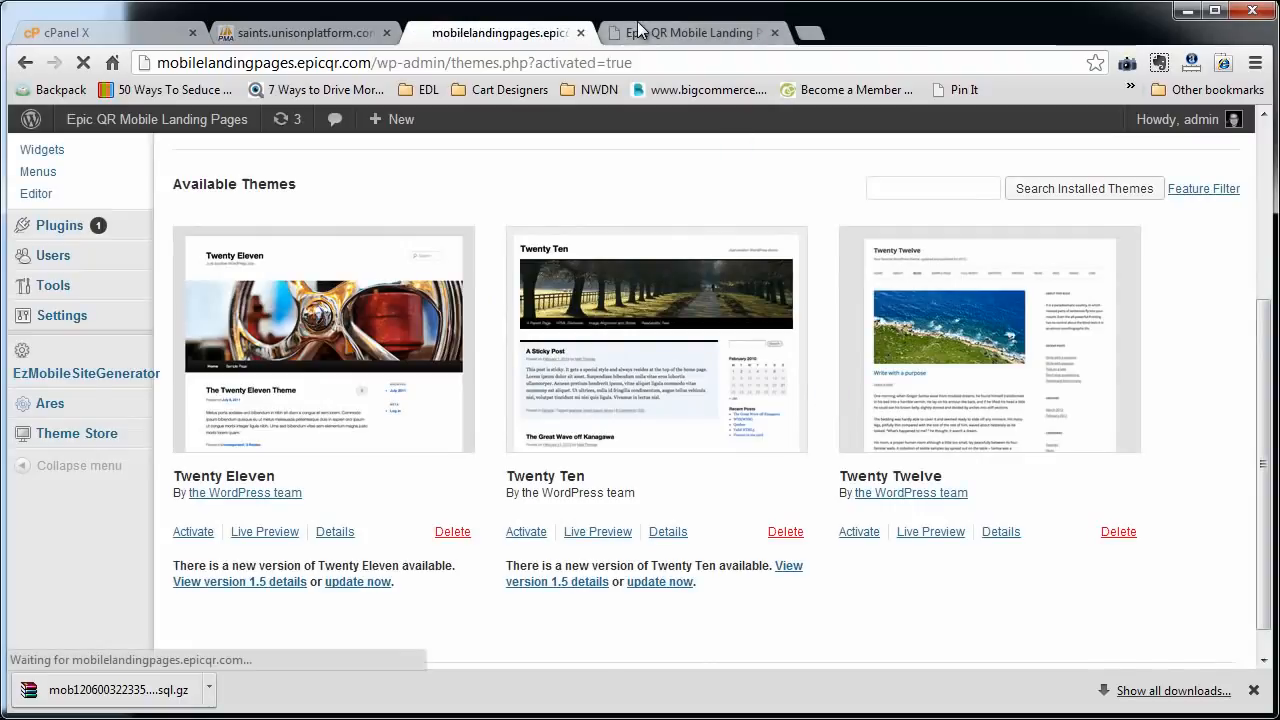
# Step: Reload the site's front page and look through its posts and images to check the migrated content
pyautogui.click(690, 33)
pyautogui.click(80, 66)
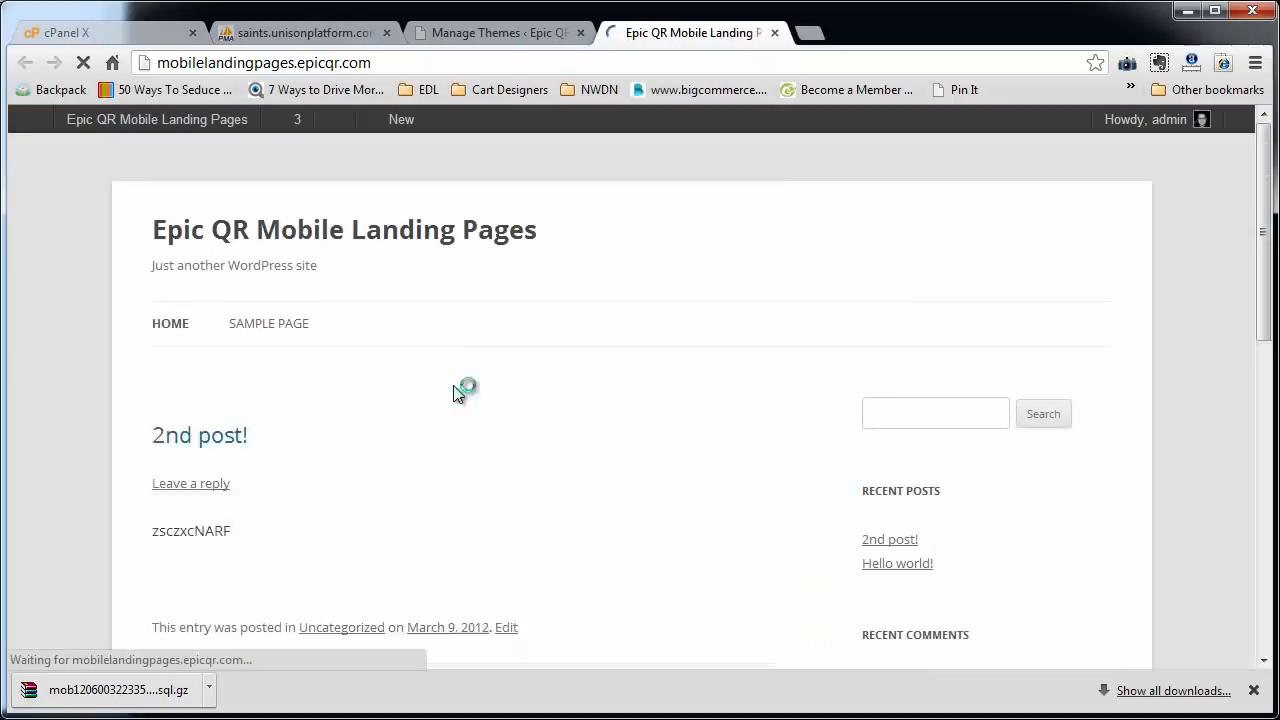
pyautogui.scroll(-2, 477, 463)
pyautogui.scroll(-5, 477, 462)
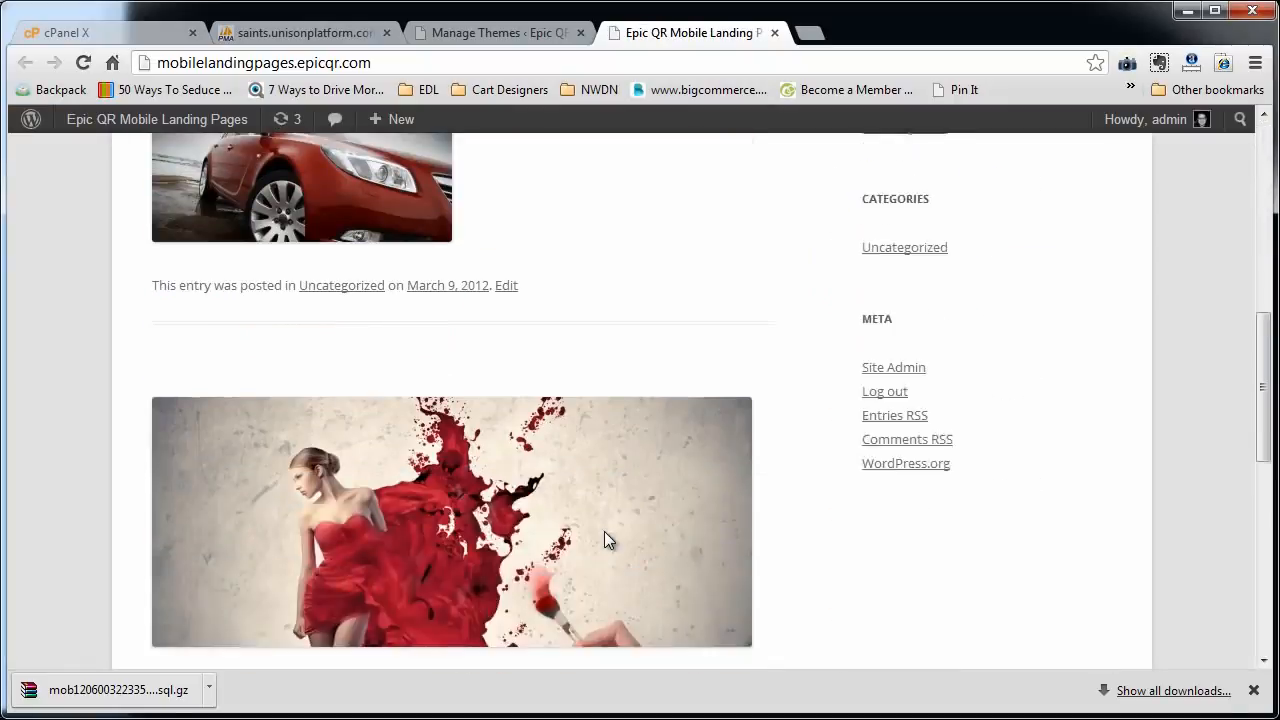
pyautogui.scroll(6, 604, 531)
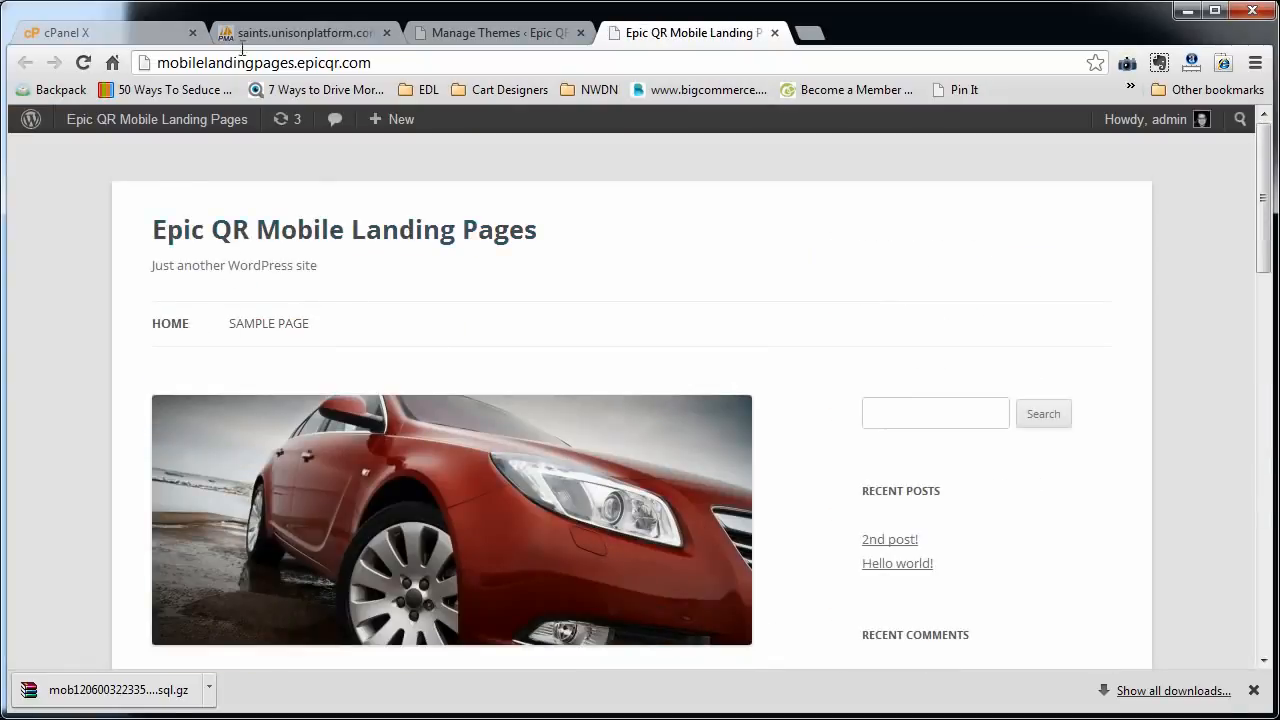
# Step: Return to the WordPress admin and bring up the choices under Settings
pyautogui.click(501, 33)
pyautogui.moveTo(87, 622)
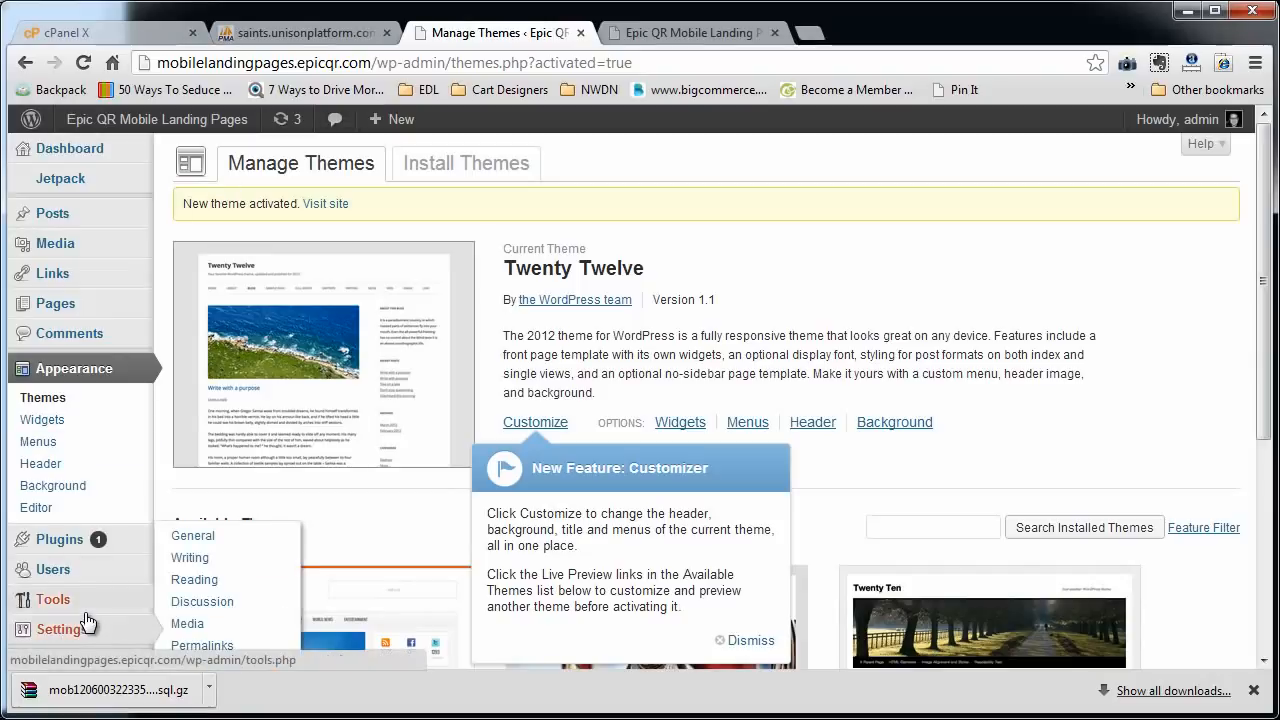